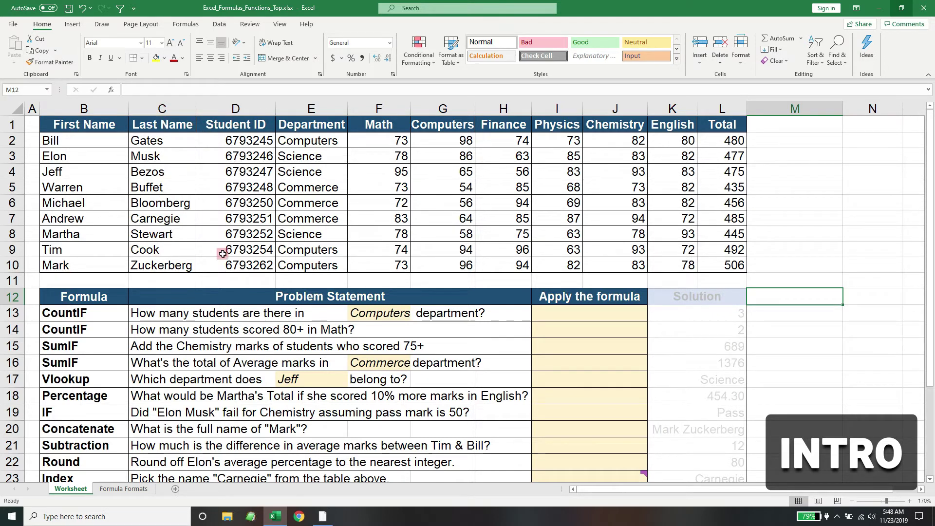
Highlight the Math, Computers and Total mark columns, then switch to the Formula Formats sheet.
drag(372, 128, 663, 266)
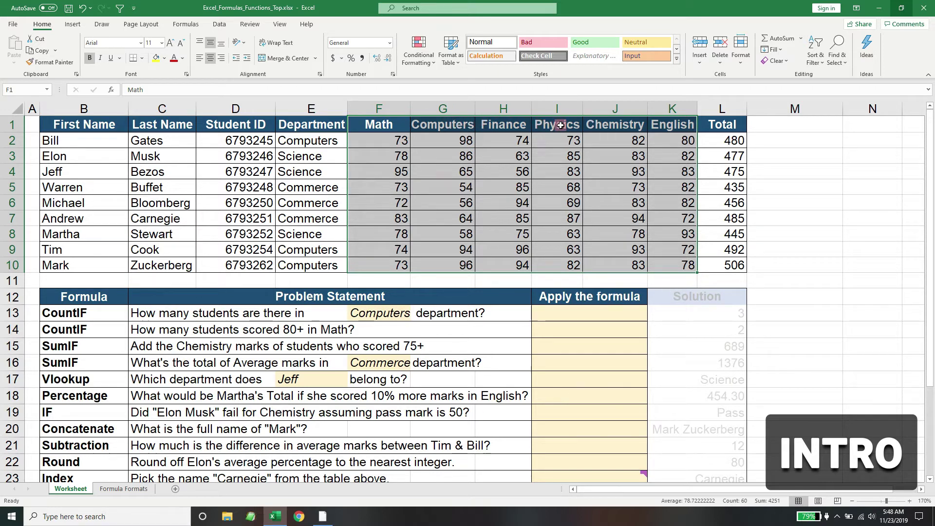
drag(726, 125, 732, 266)
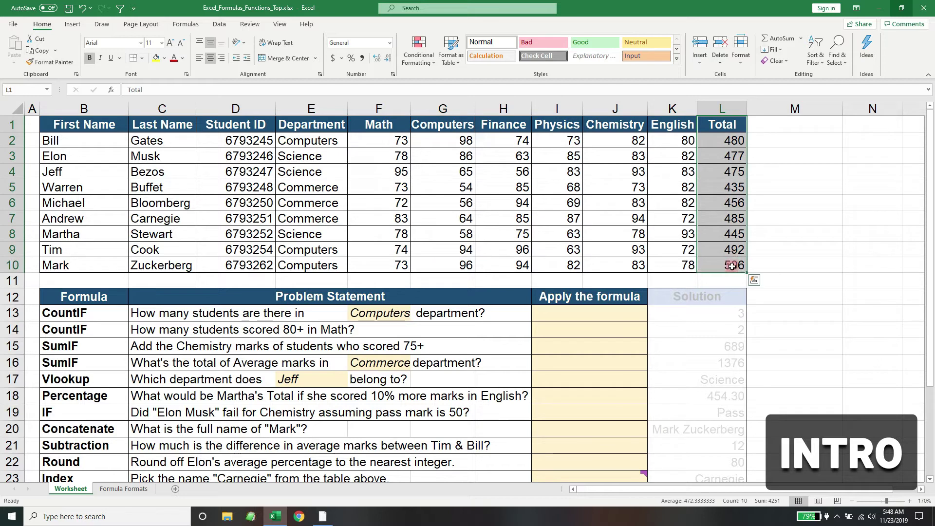
click(787, 188)
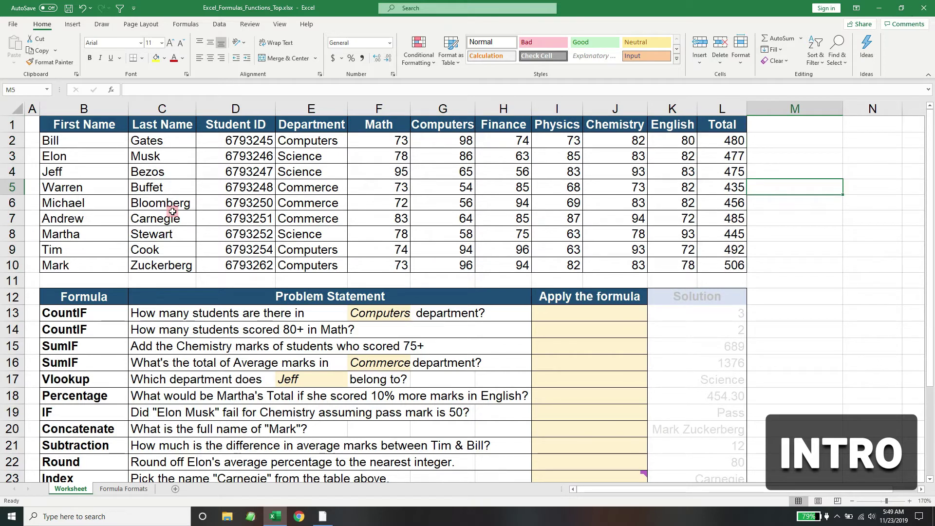
click(131, 489)
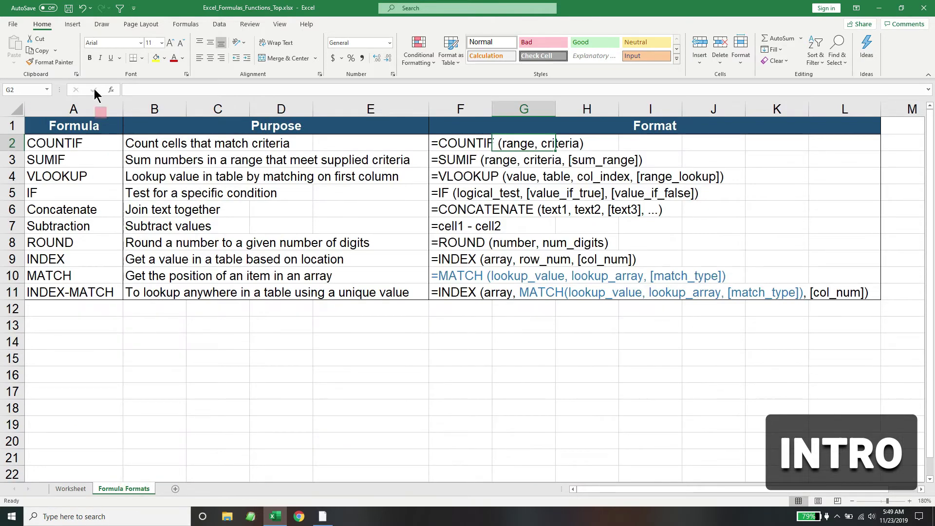
Review the formula names, picking out IF and INDEX-MATCH, then return to the Worksheet sheet.
drag(51, 146, 53, 292)
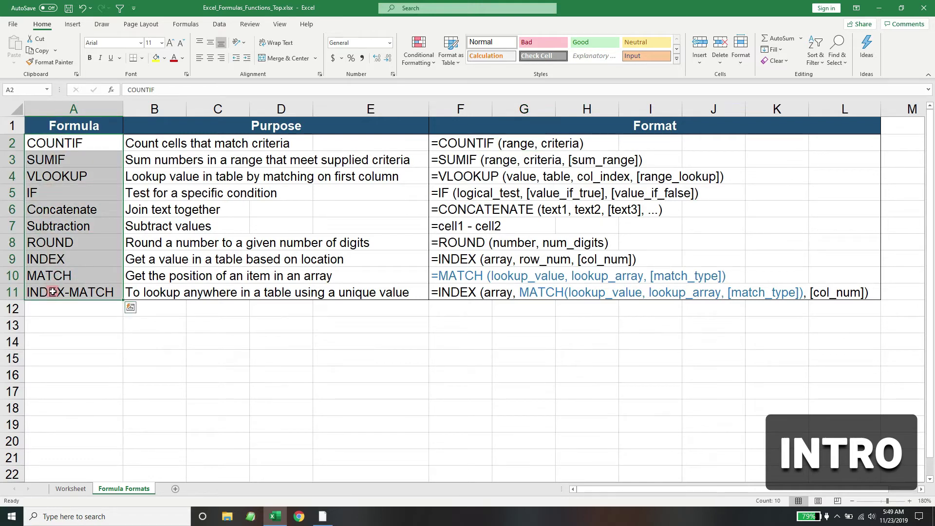
click(95, 146)
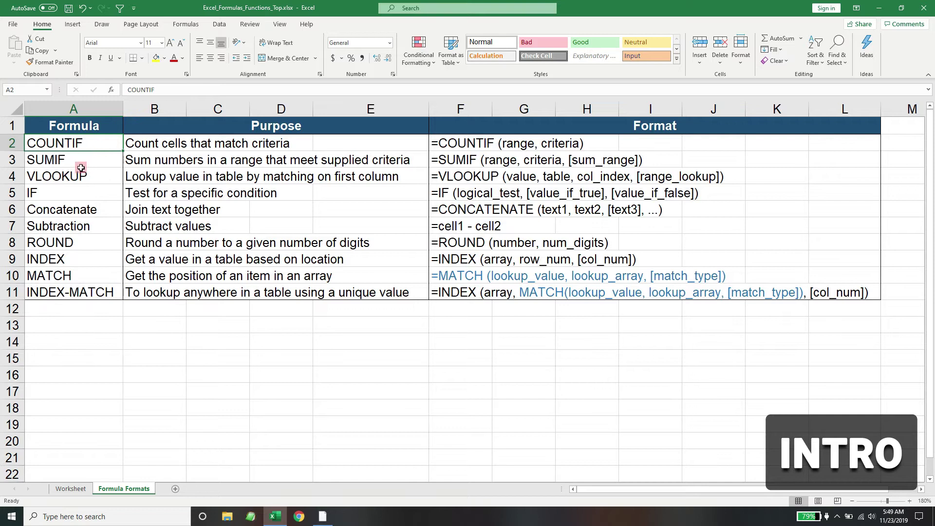
click(89, 192)
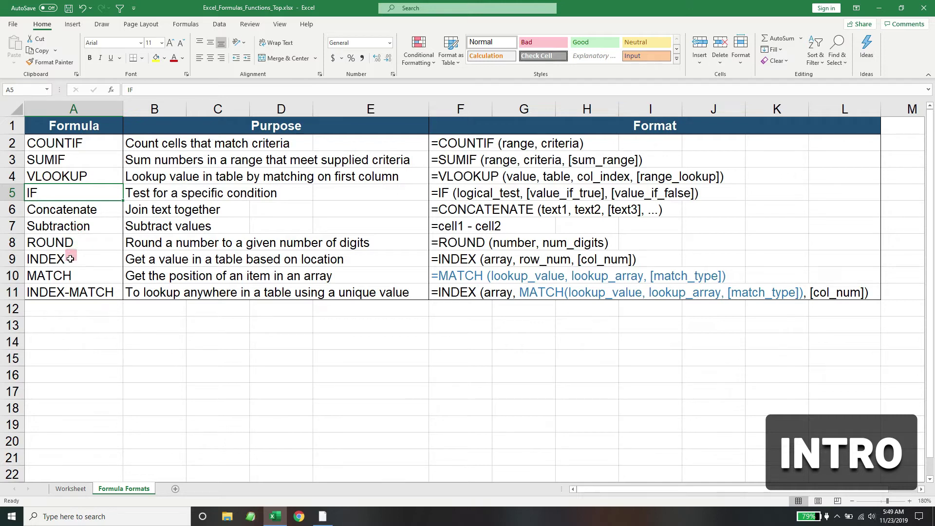
click(65, 297)
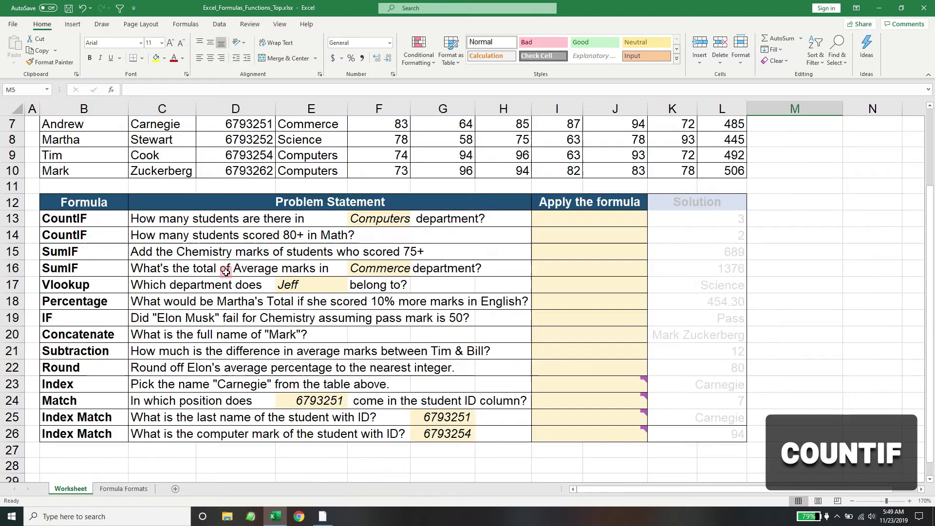
click(71, 489)
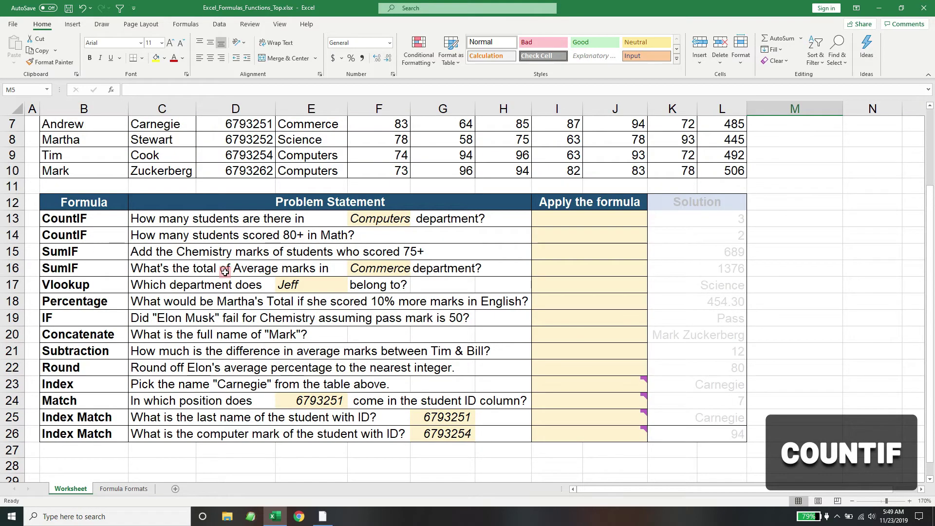
click(178, 221)
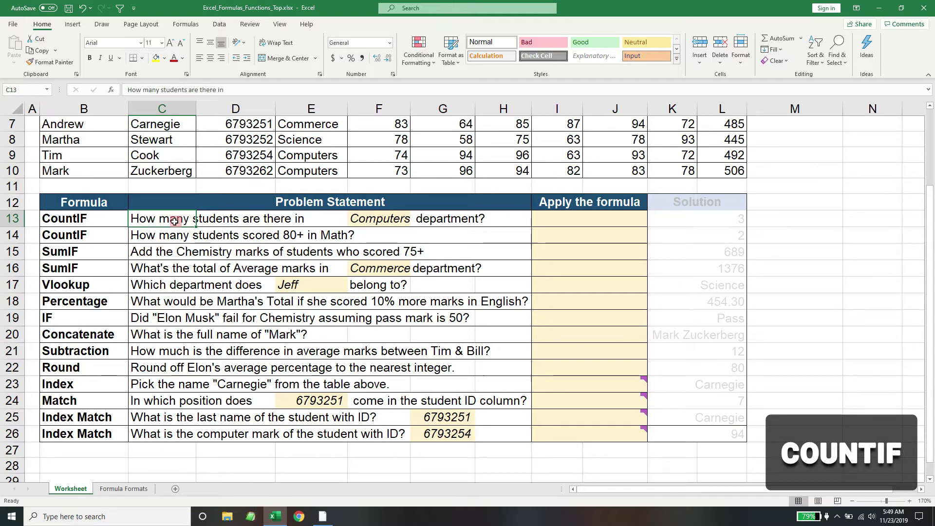
scroll(282, 225, up, 2)
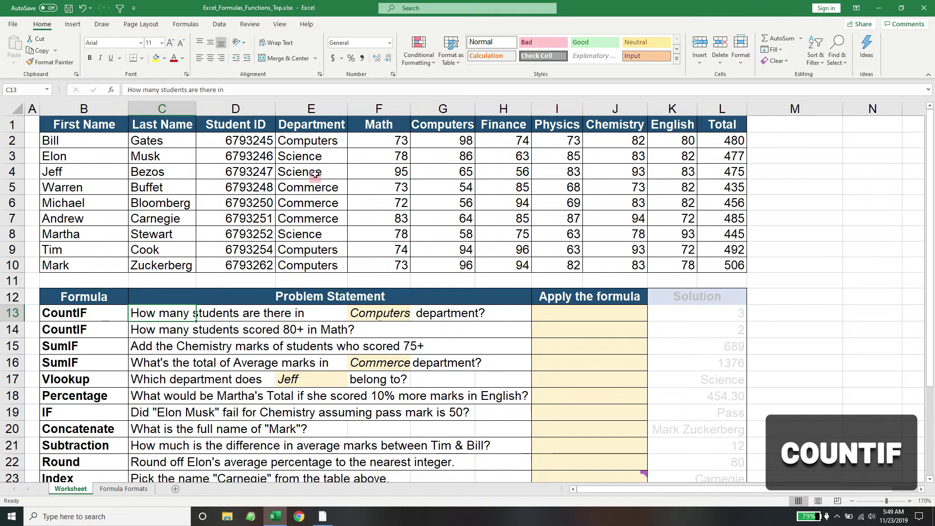
click(622, 317)
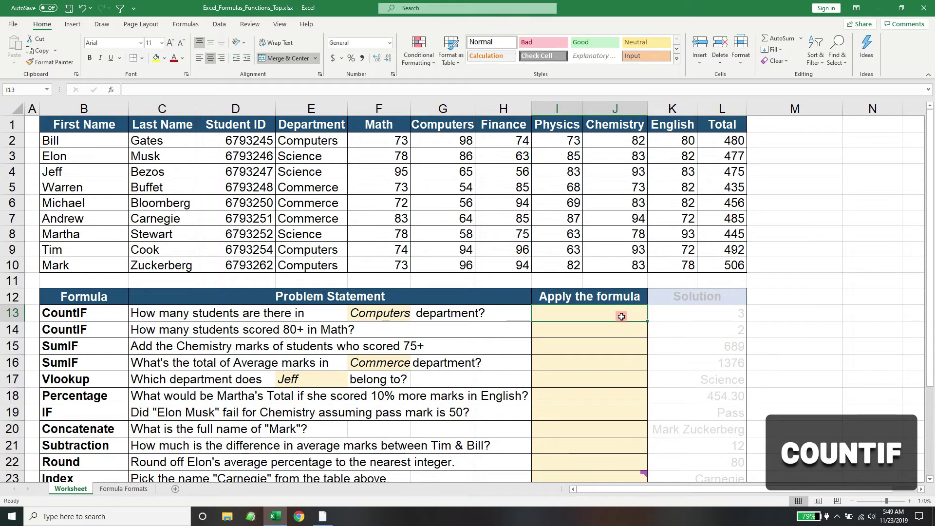
Enter =COUNTIF(E1:E10,"Computers") in I13 to count Computers-department students, giving 3.
text(=COUNTIF)
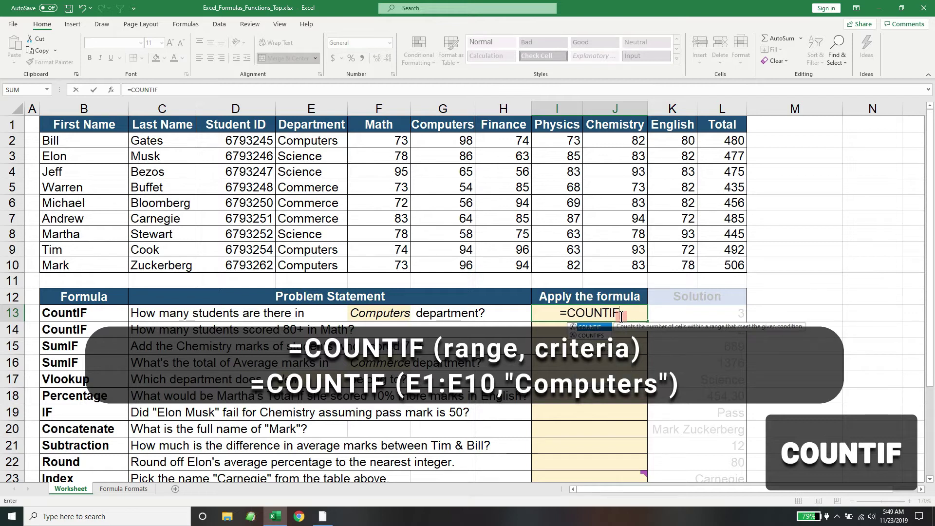
text(()
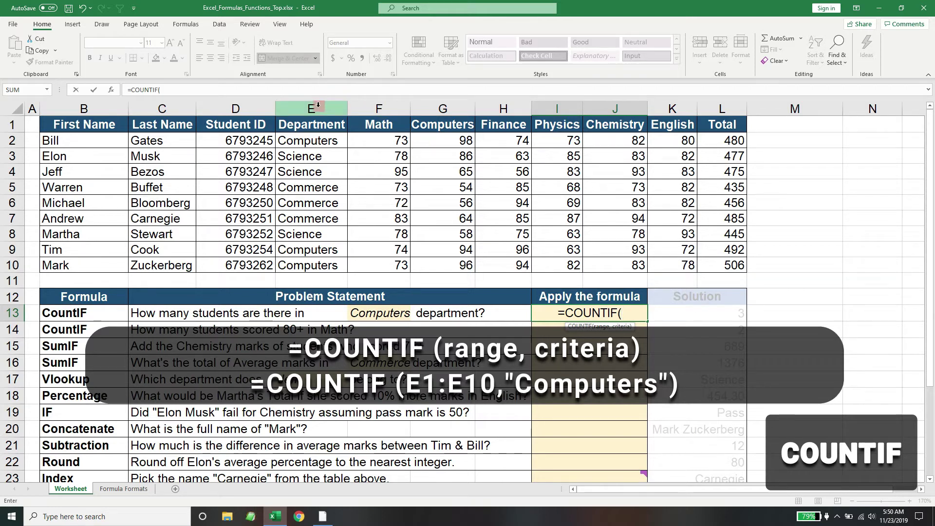
drag(309, 122, 296, 264)
text(,)
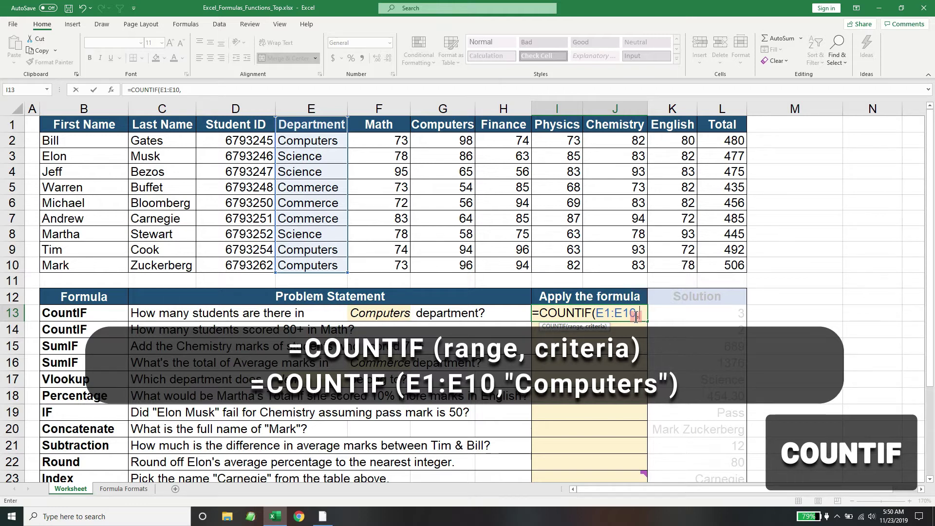
click(604, 312)
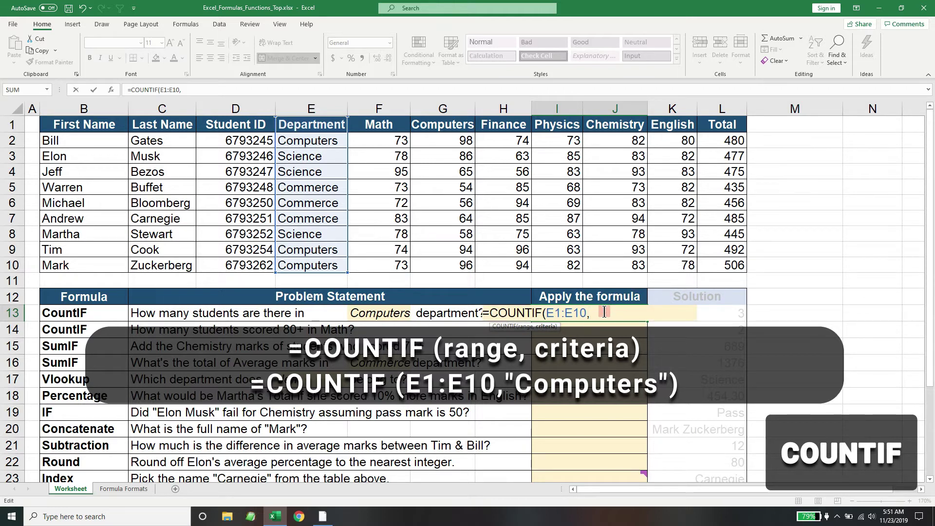
text("Compu)
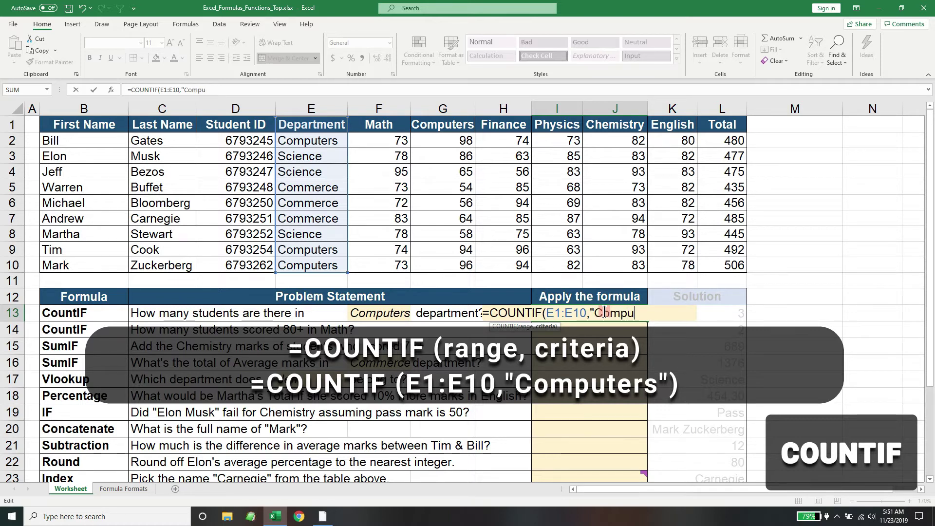
text(ters"))
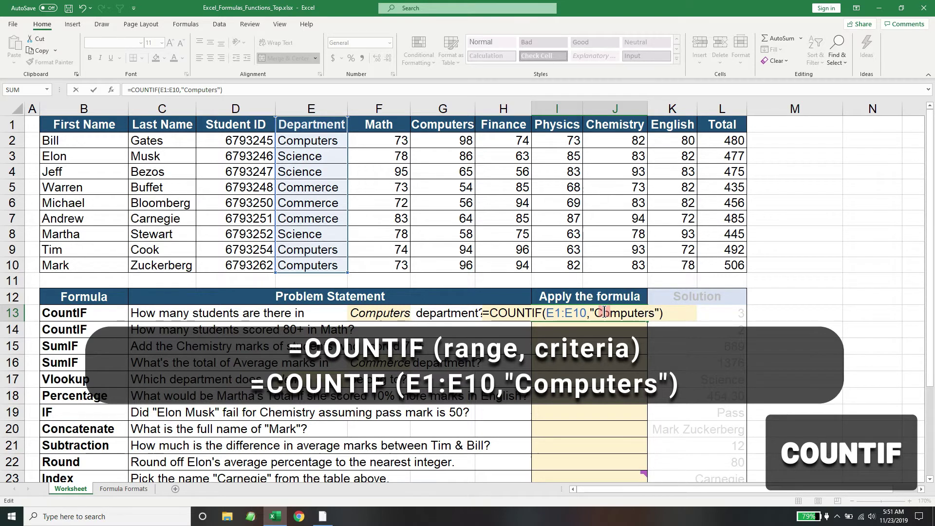
key(Return)
click(604, 312)
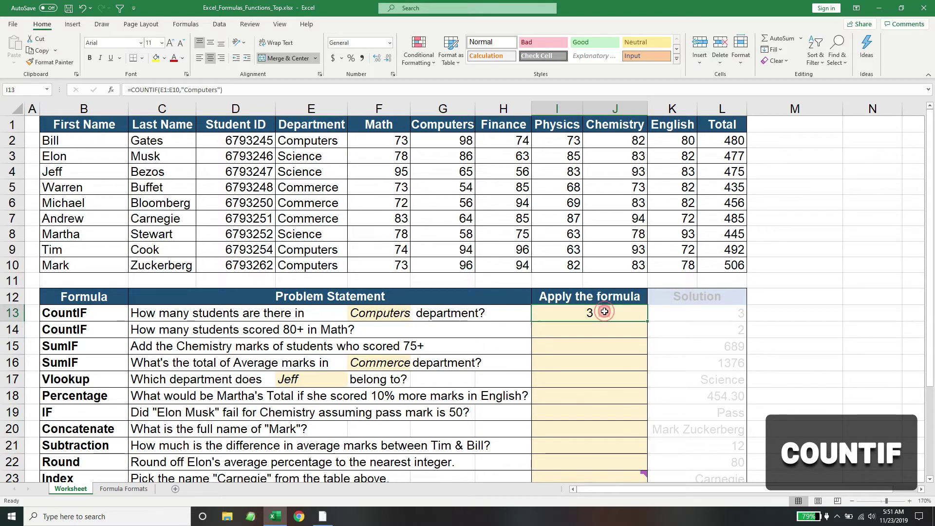
click(306, 142)
Replace the quoted "Computers" criterion with F13, making the formula =COUNTIF(E1:E10,F13).
click(308, 250)
click(309, 265)
click(580, 310)
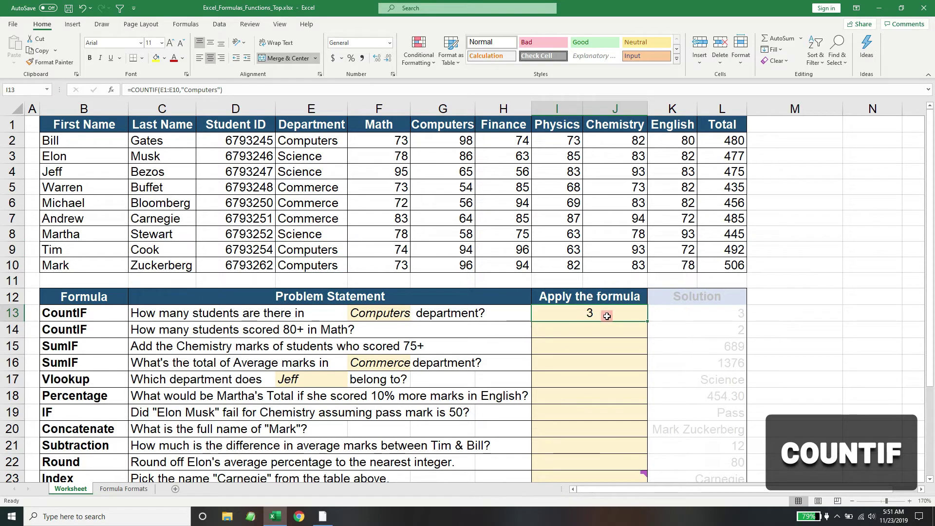
double_click(184, 92)
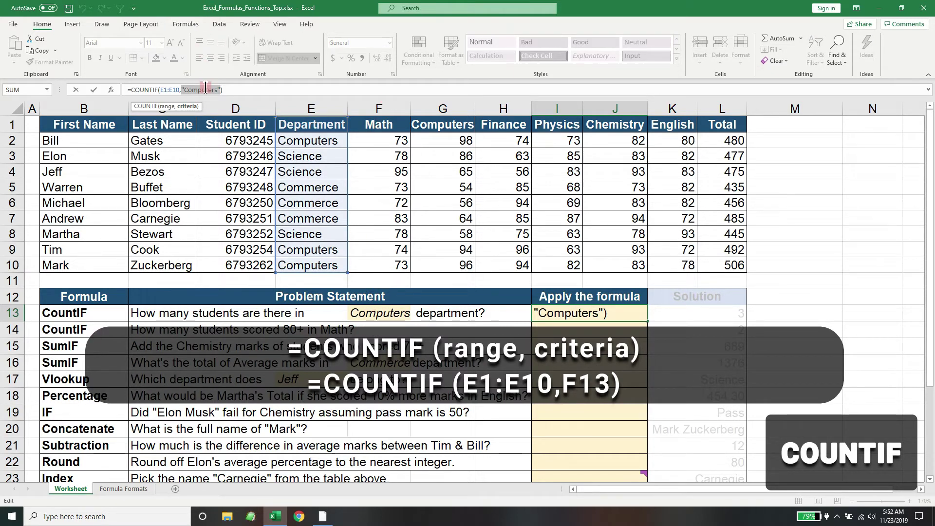
text(F13)
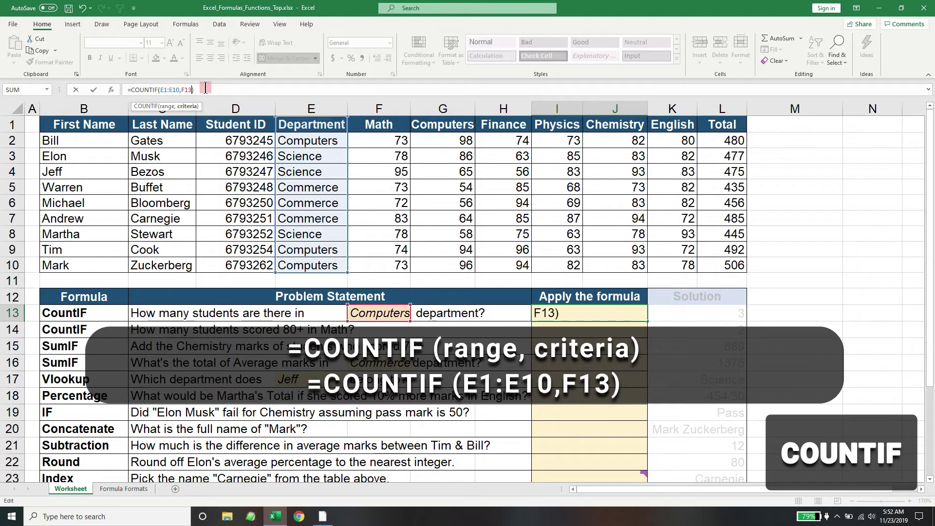
key(Return)
click(634, 316)
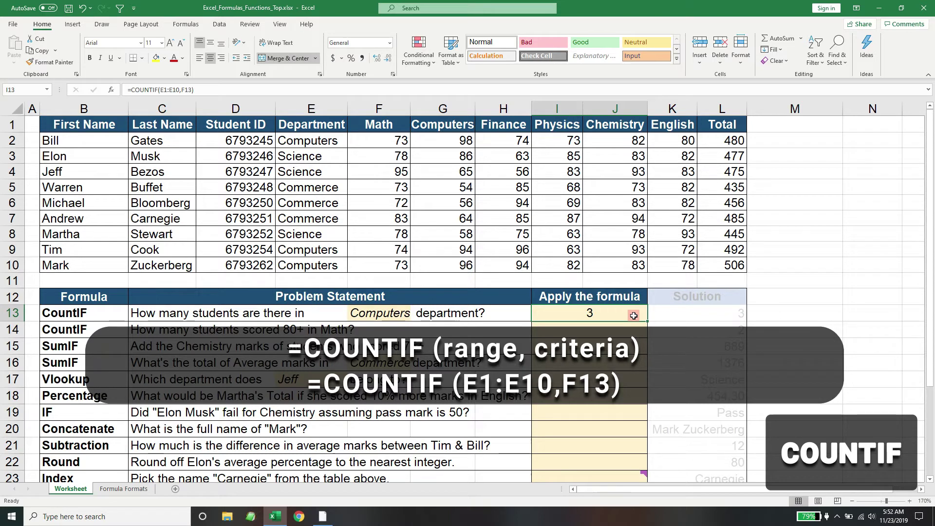
click(583, 334)
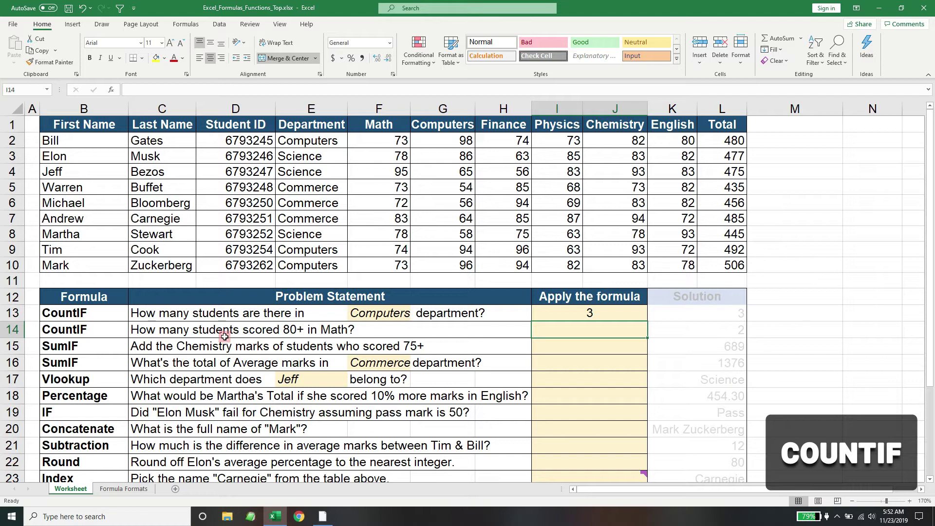
double_click(598, 333)
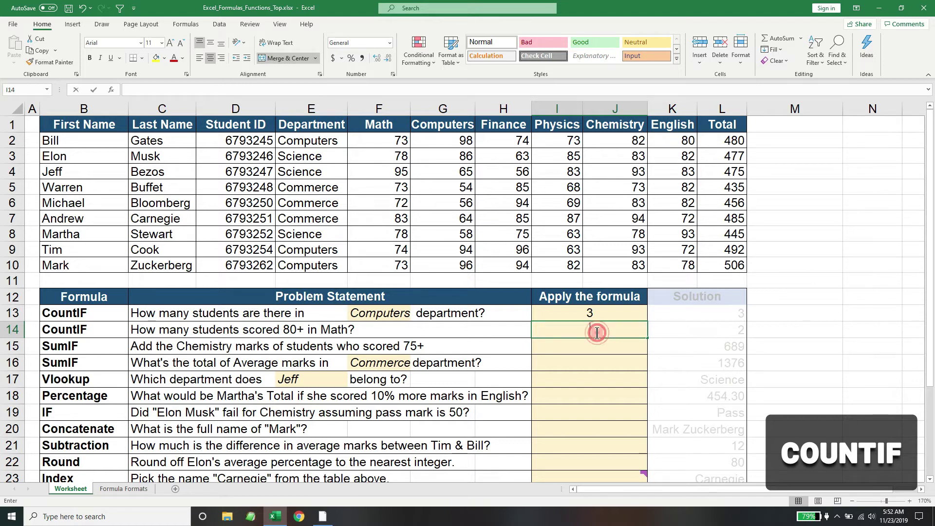
text(=CO)
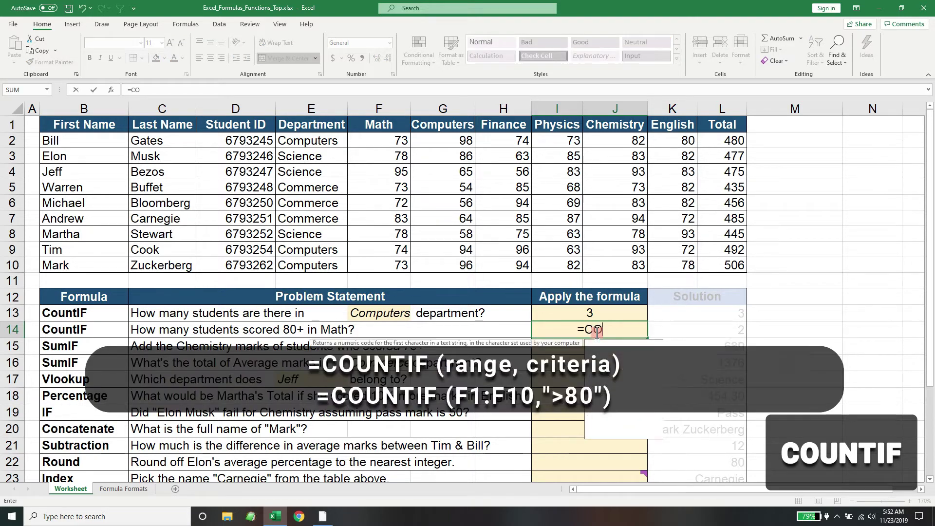
text(UNTIF()
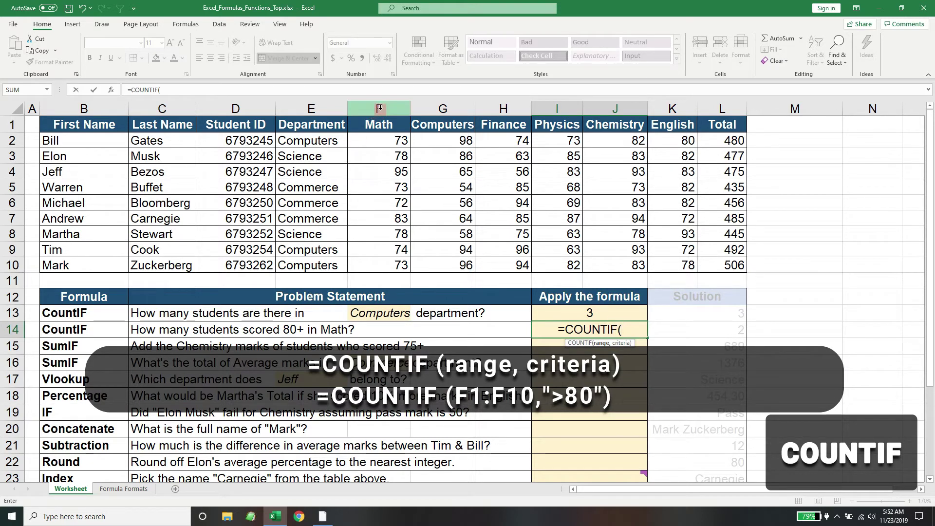
drag(379, 126, 378, 265)
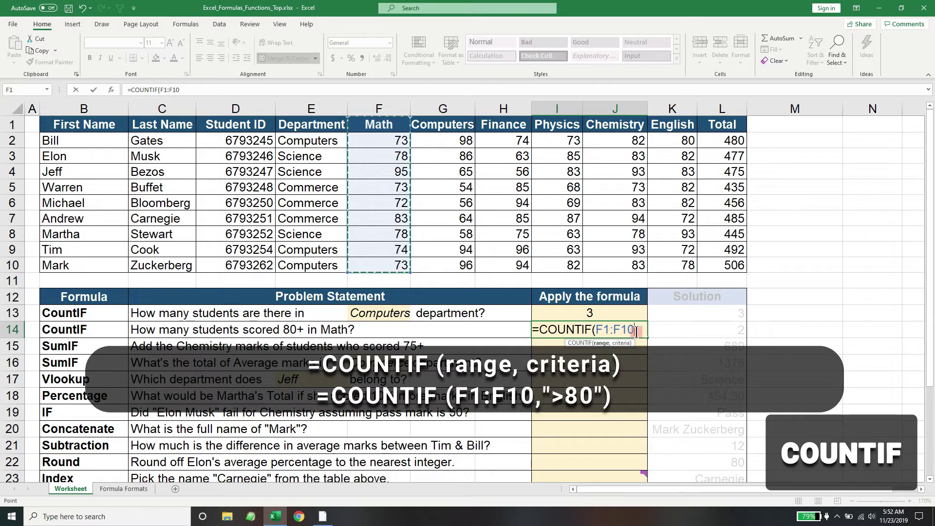
text(,)
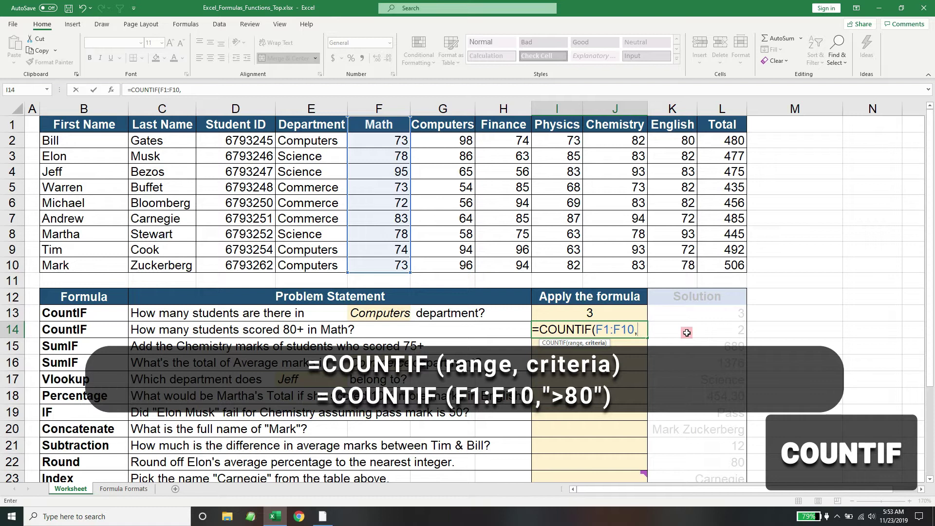
text(>80"))
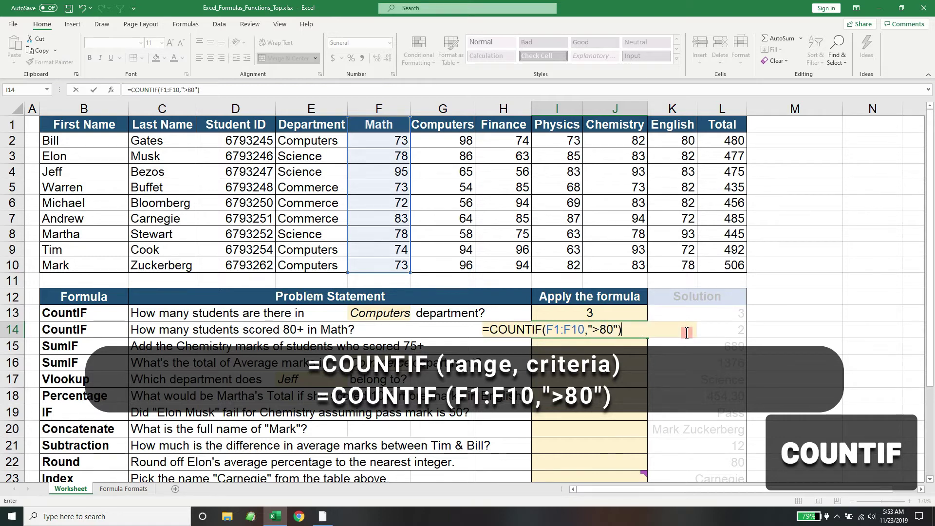
key(ctrl+Return)
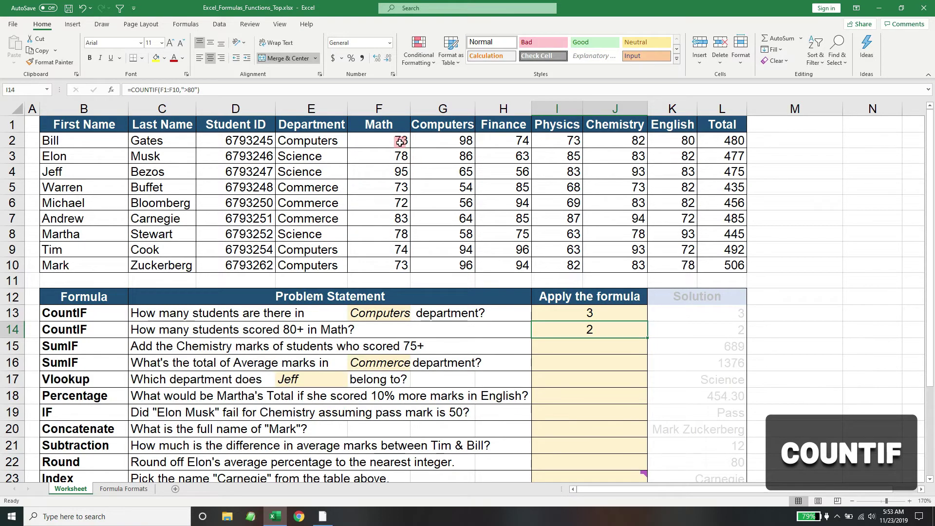
click(398, 172)
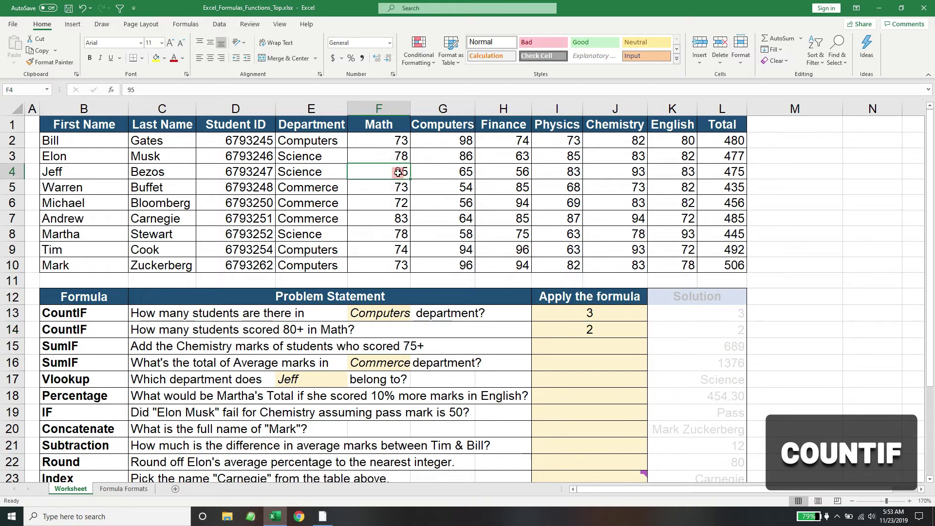
click(399, 216)
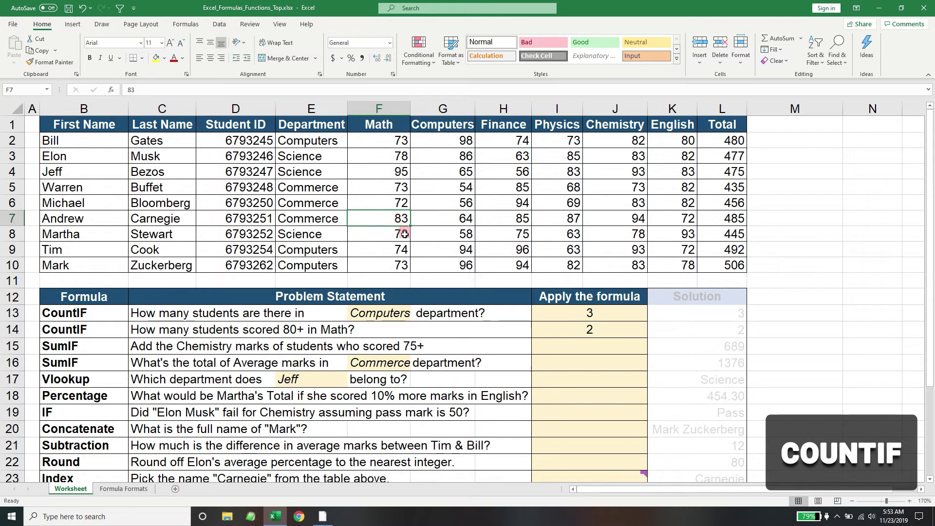
click(608, 336)
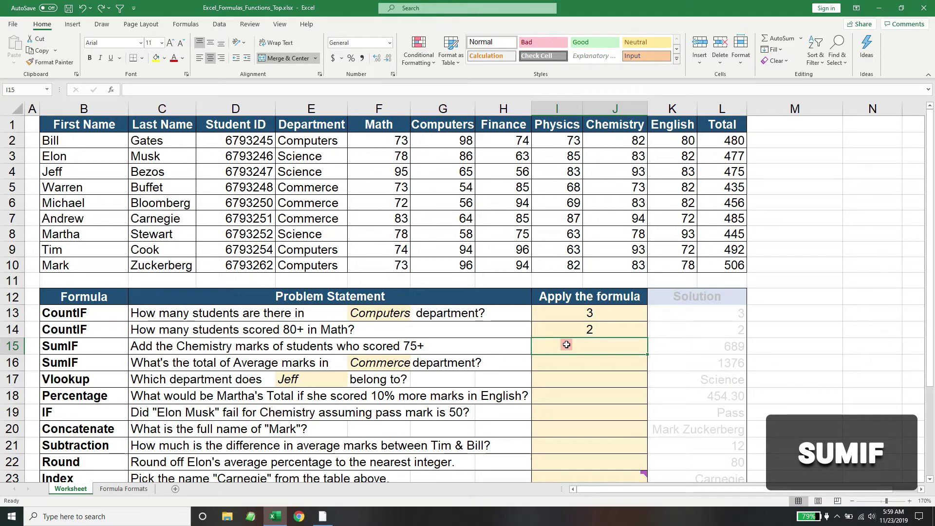
Enter =SUMIF(J1:J10,">75") in I15 to total Chemistry marks above 75, giving 689.
text(=)
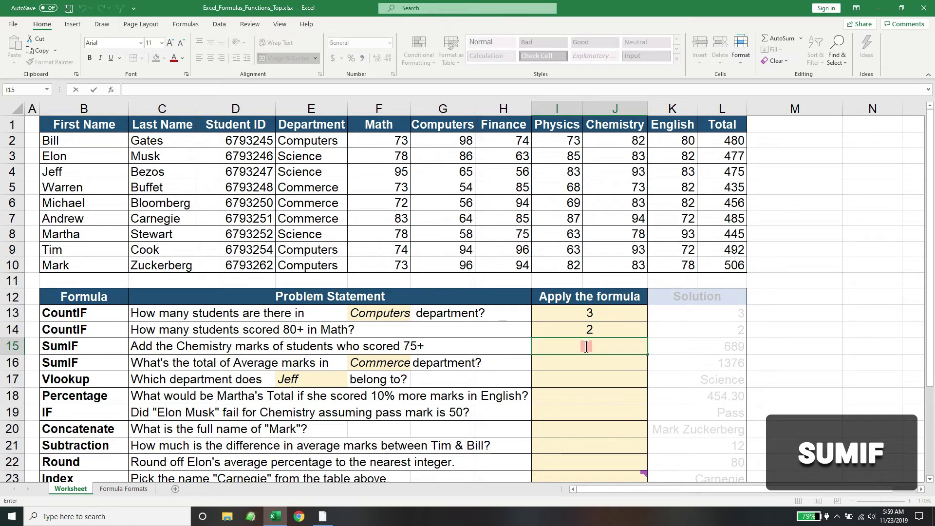
text(=S)
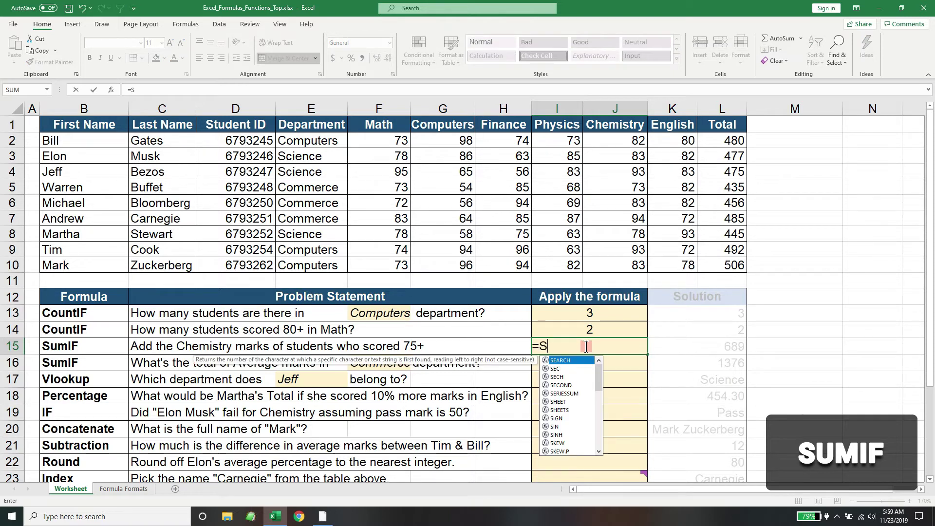
text(UMIF()
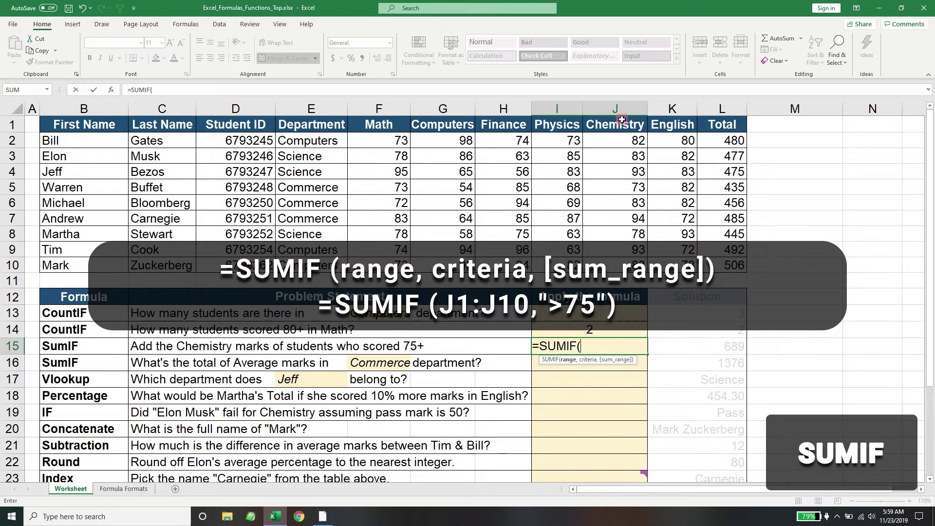
drag(622, 119, 619, 266)
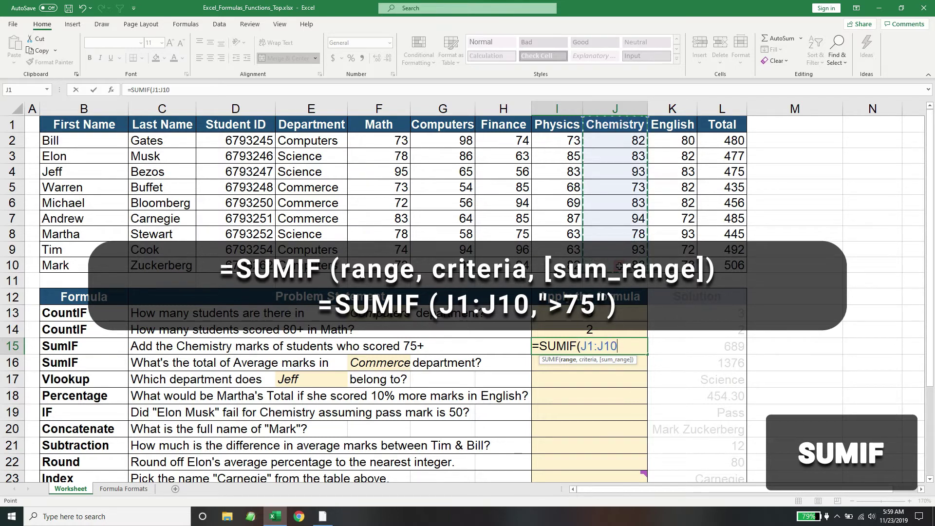
text(,)
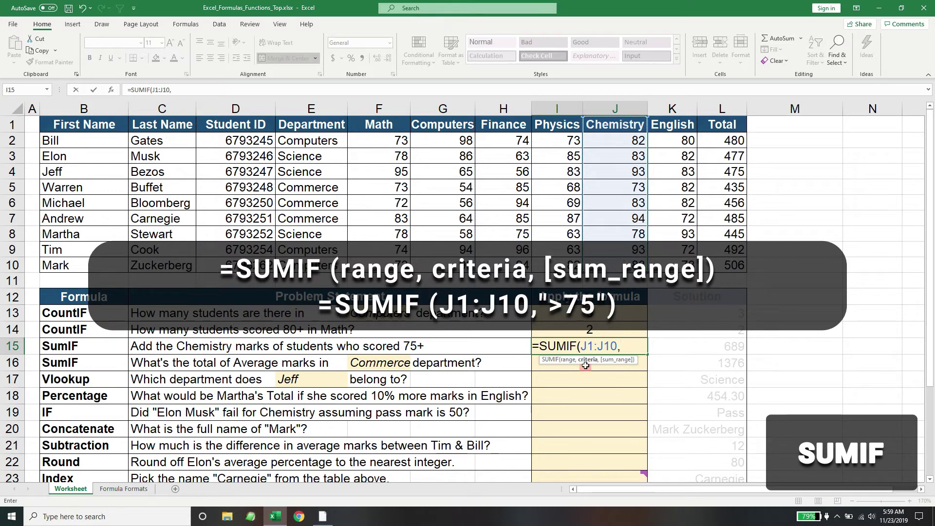
text(">)
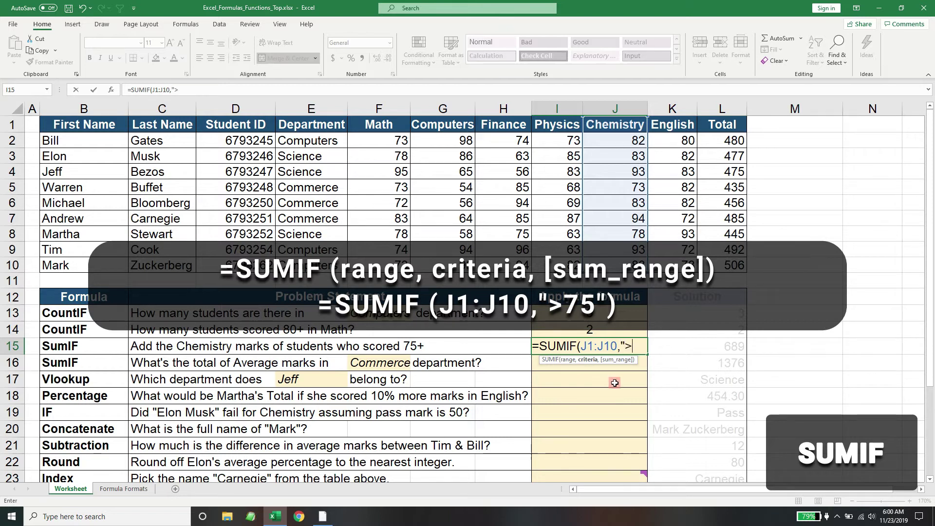
text(75")
key(Return)
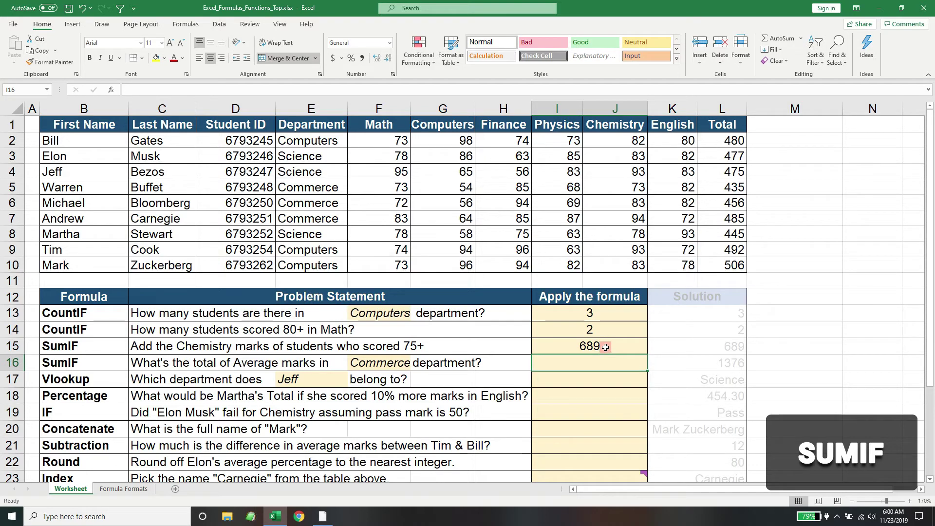
click(605, 347)
click(142, 90)
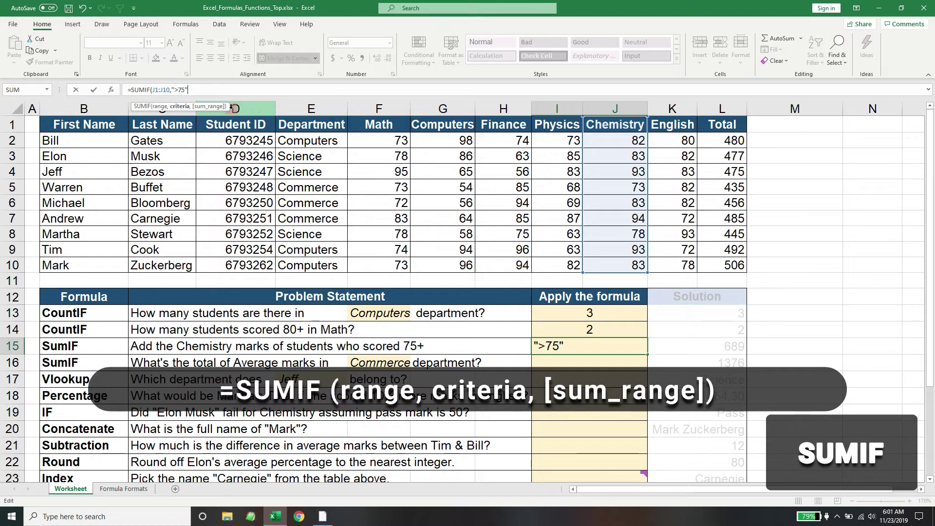
click(198, 91)
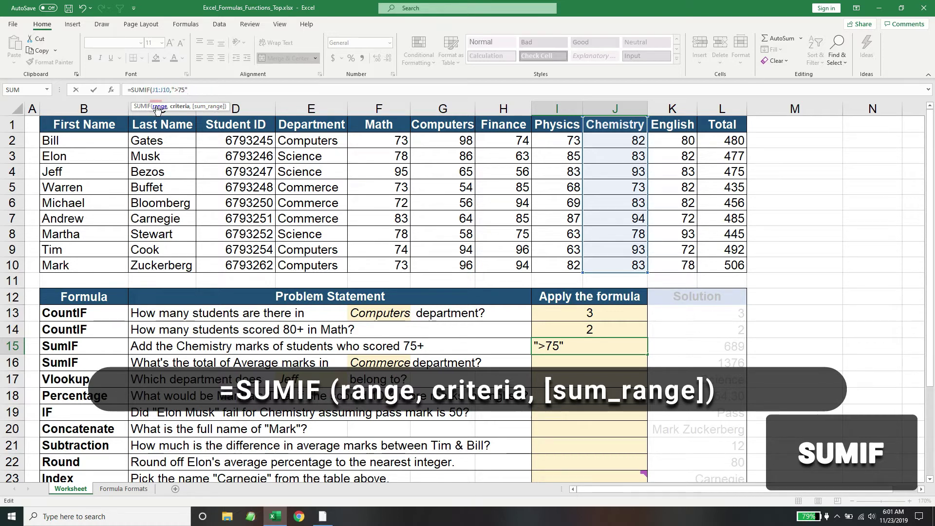
click(180, 91)
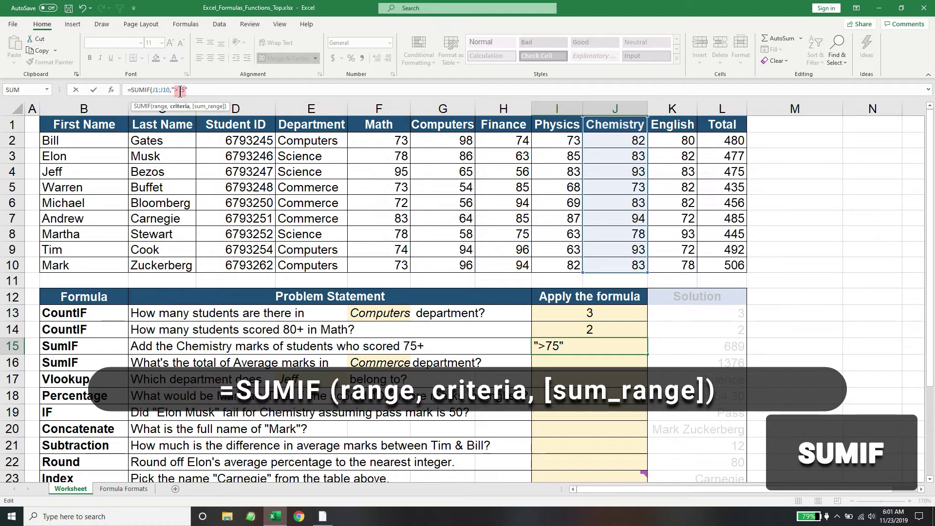
click(163, 111)
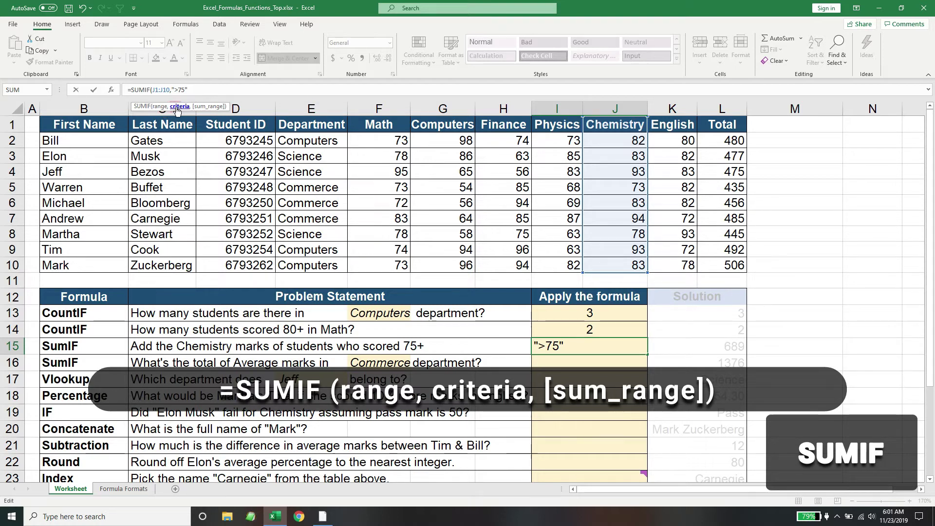
click(165, 111)
text())
key(Return)
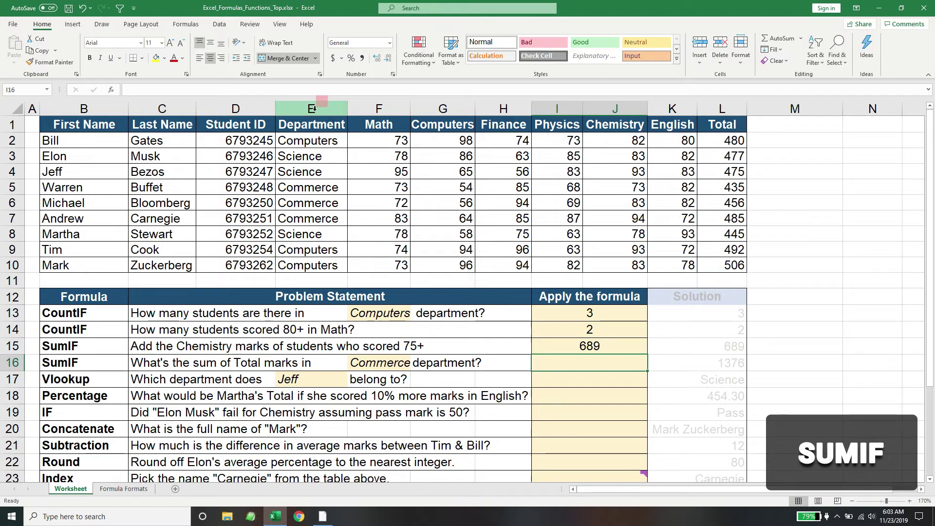
Select the Department column, the Total column, then the Commerce totals L5:L7 summing to 1376.
drag(308, 124, 321, 264)
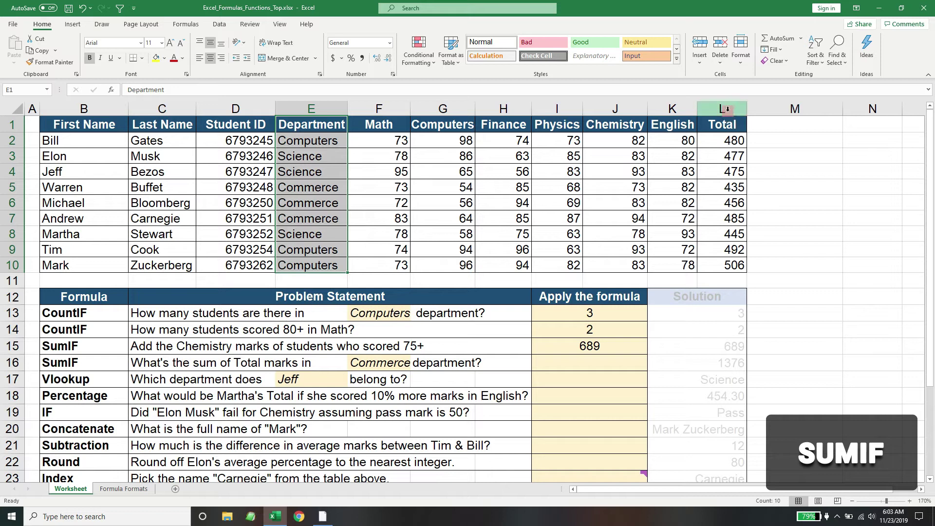
drag(728, 125, 725, 262)
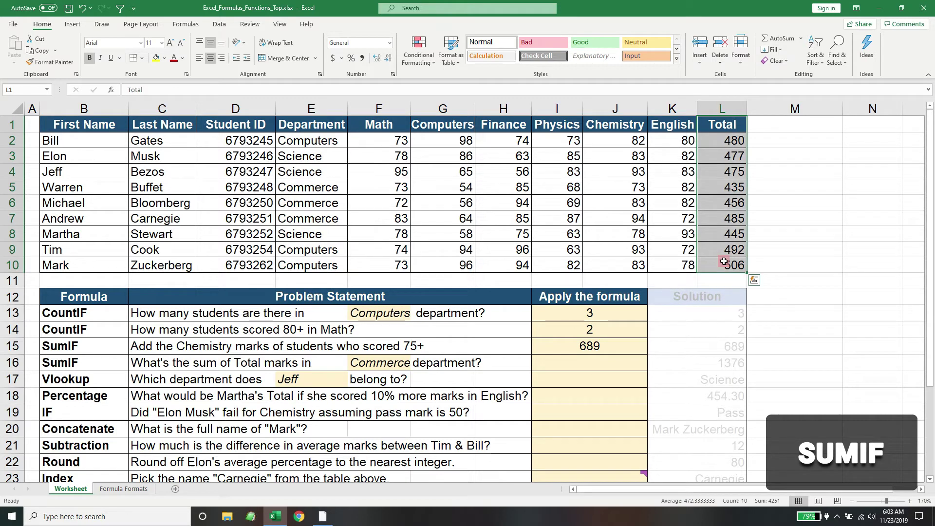
click(728, 188)
drag(727, 187, 726, 220)
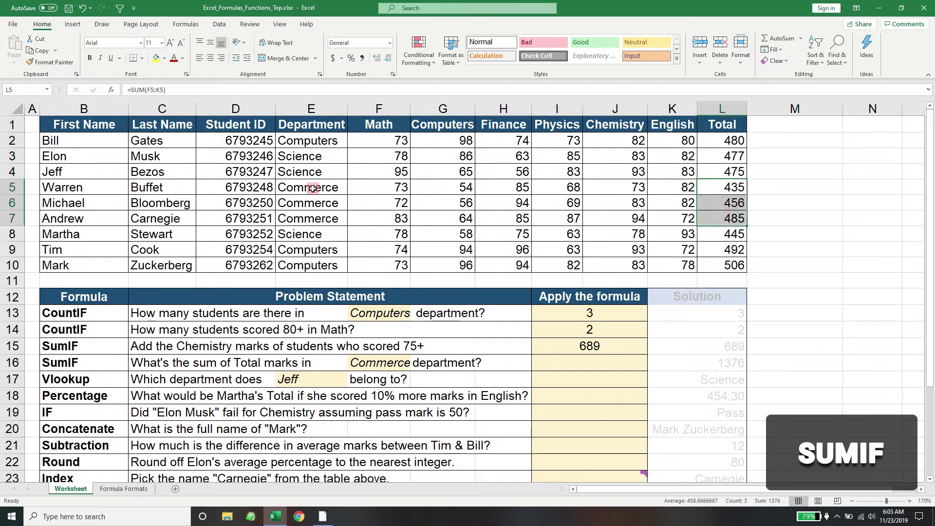
Enter =SUMIF(E1:E10,F16,L1:L10) in I16 for the Commerce department total.
click(565, 362)
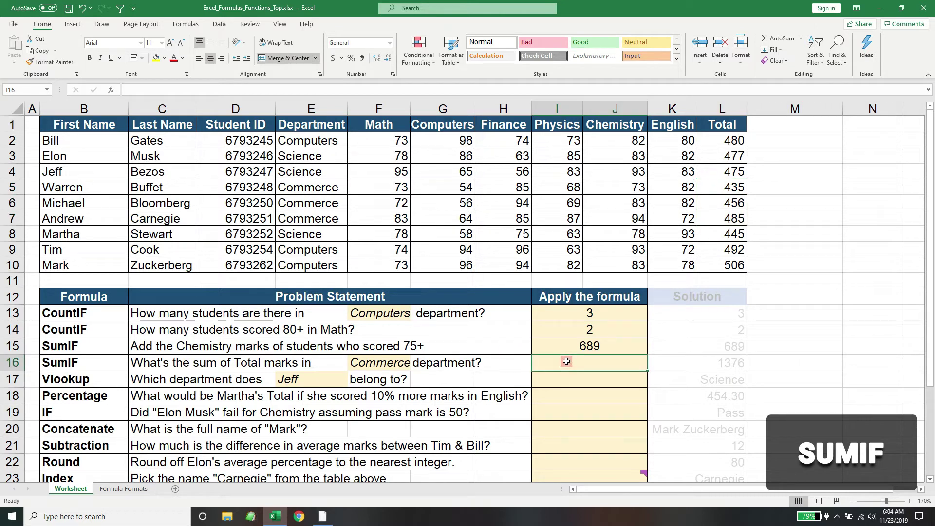
text(=sumif)
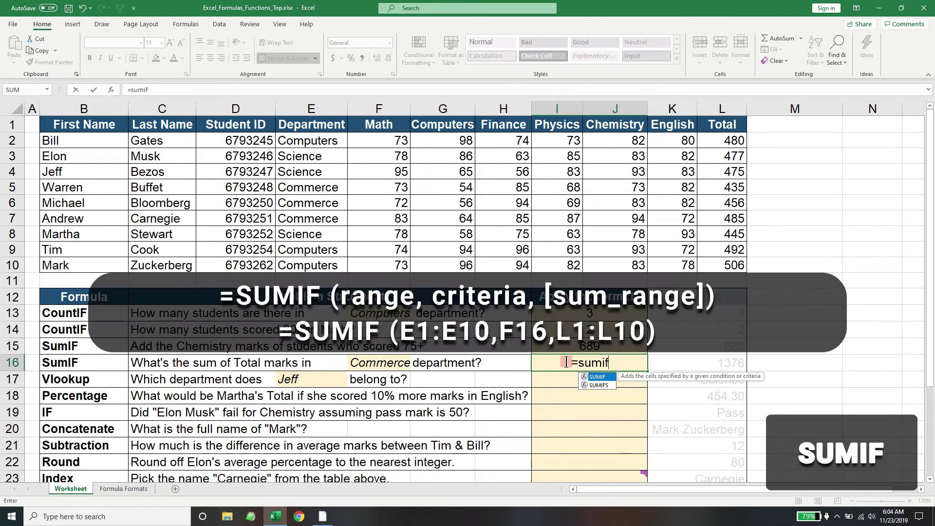
text(()
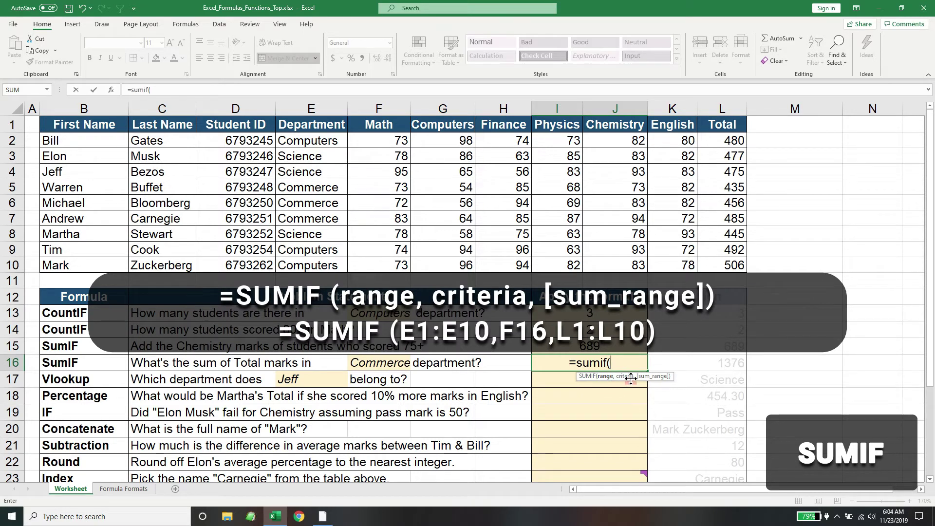
drag(315, 123, 316, 266)
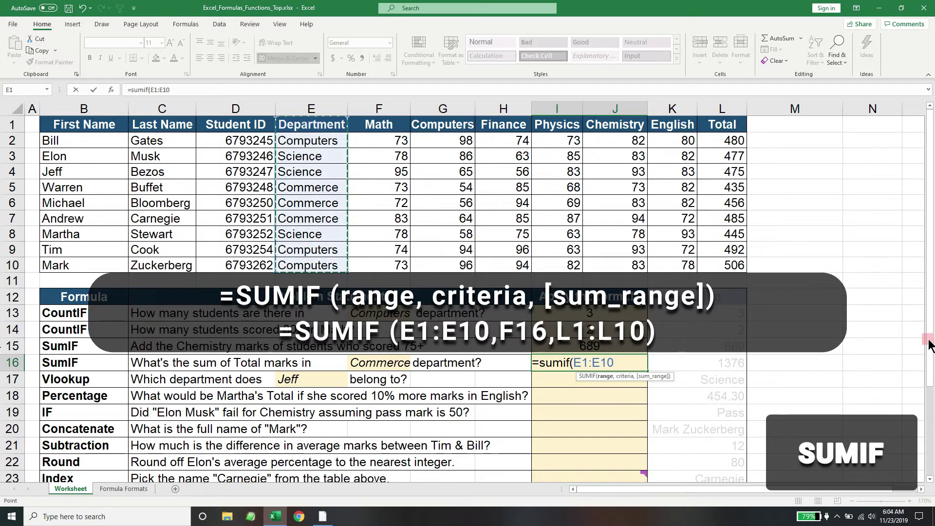
text(,)
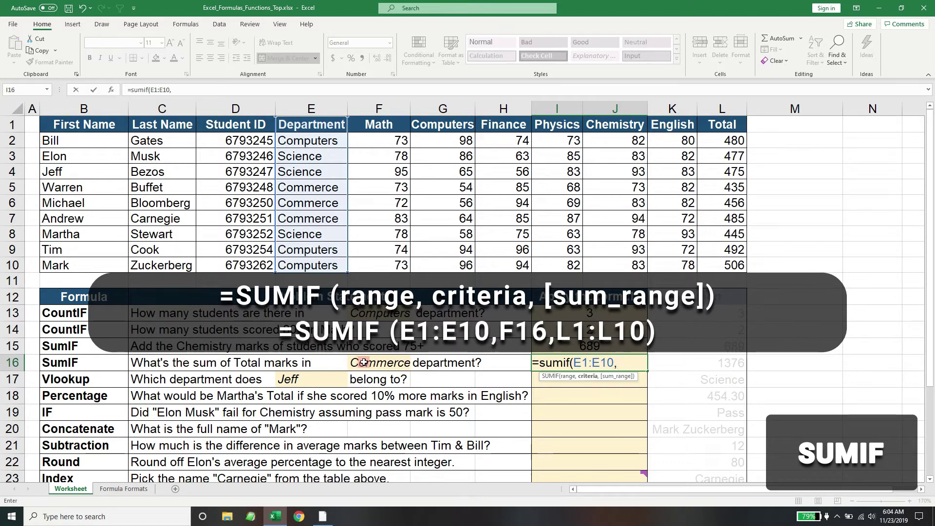
click(365, 363)
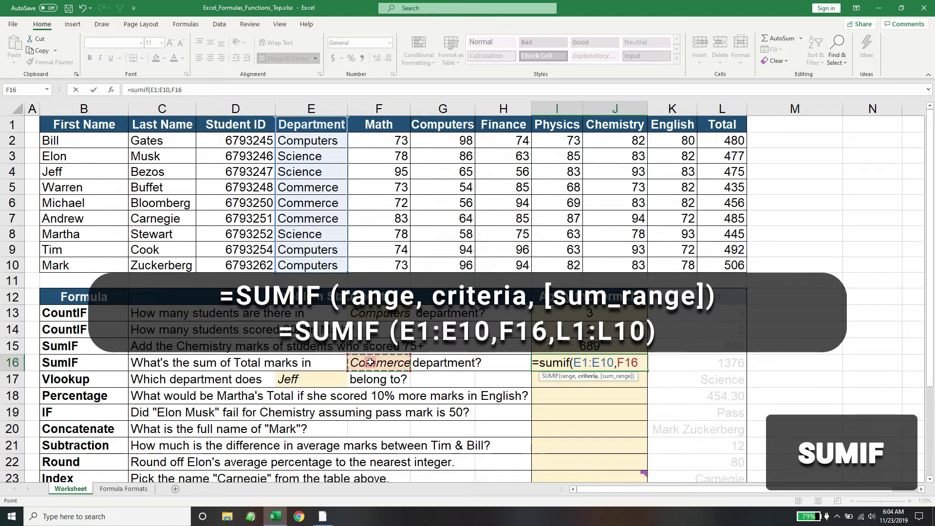
text(,)
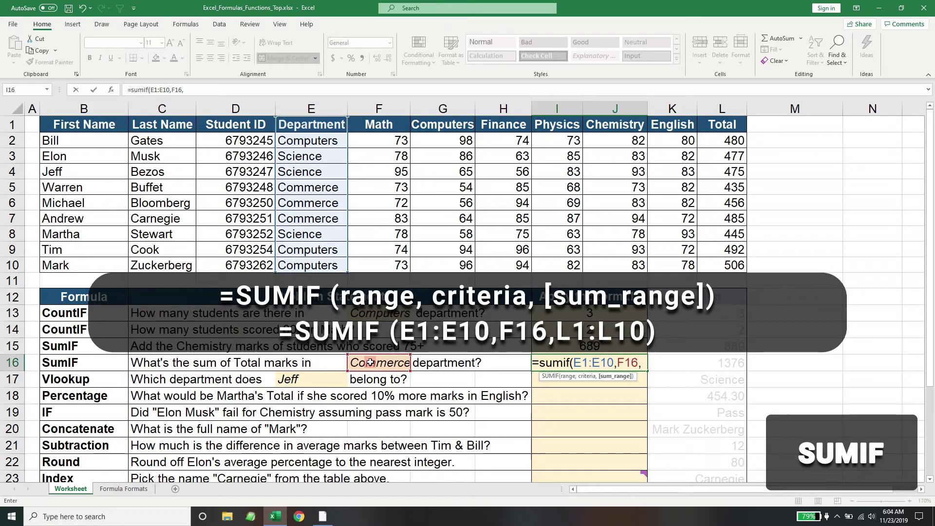
drag(723, 124, 712, 265)
key(Return)
Verify the 1376 result by selecting the Commerce totals L5:L7.
click(597, 363)
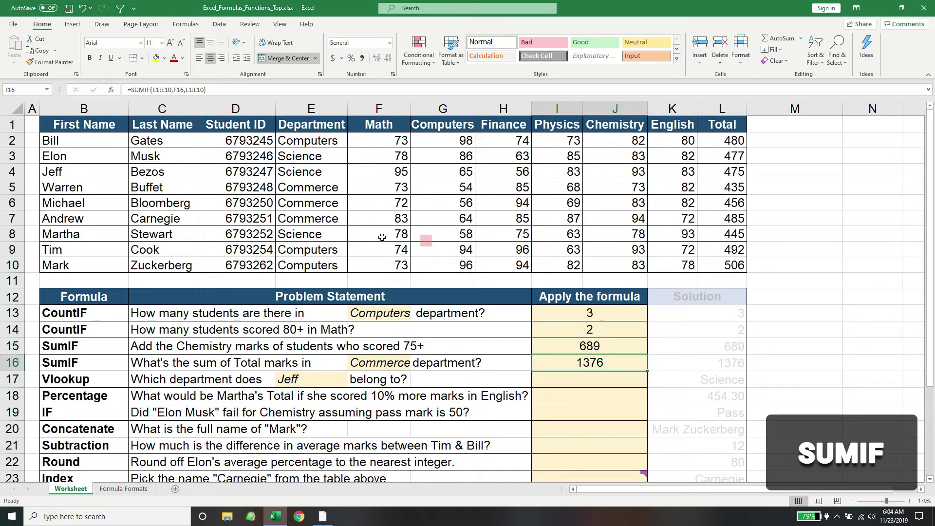
drag(724, 187, 725, 220)
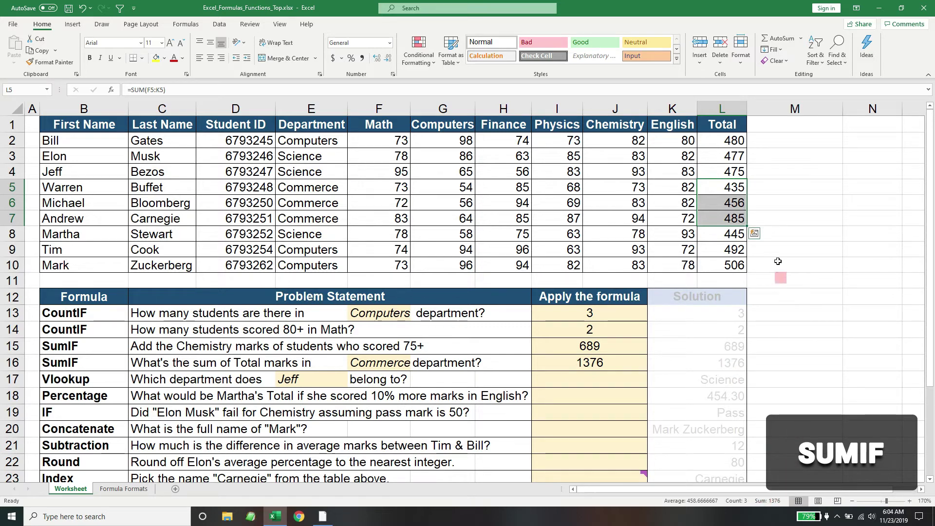
click(757, 186)
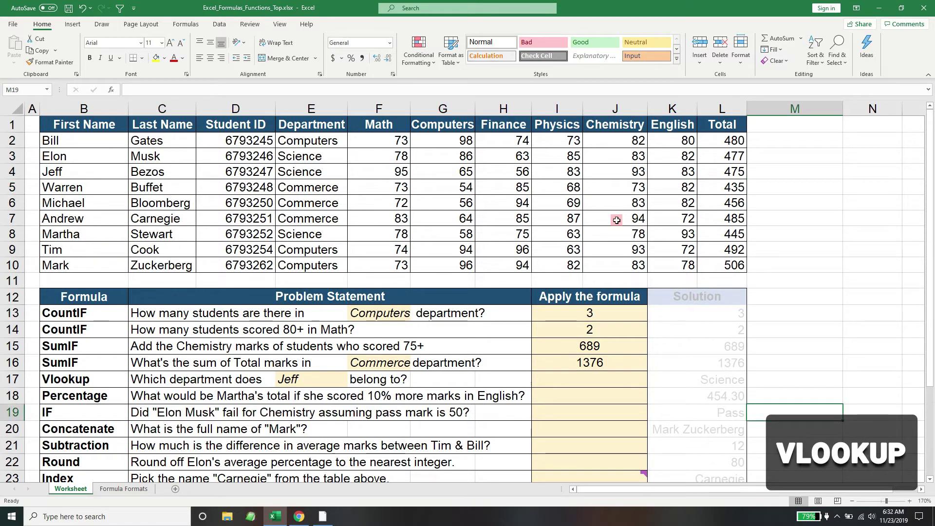
drag(73, 142, 73, 265)
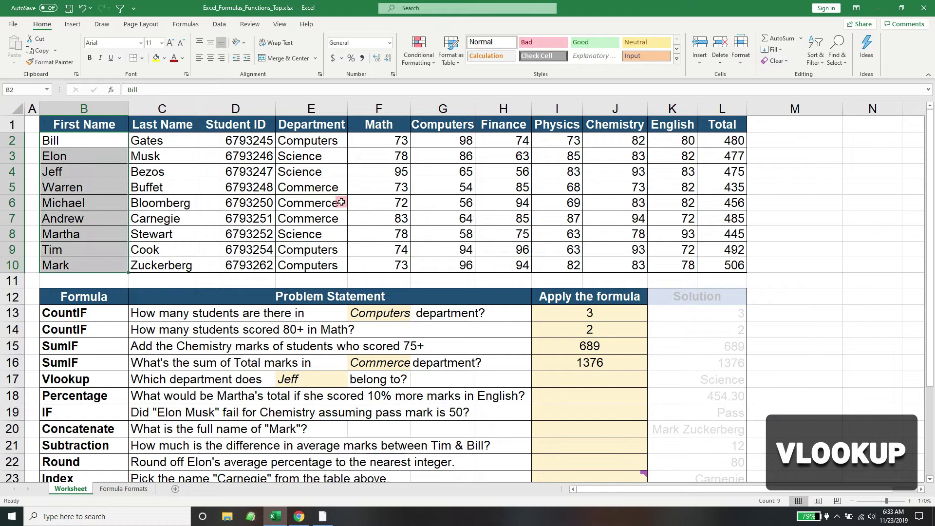
click(90, 173)
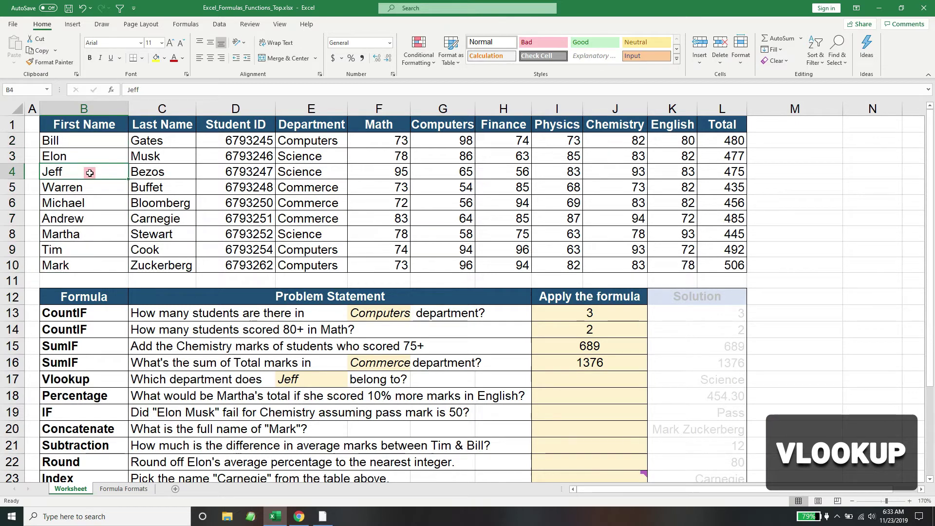
click(87, 123)
drag(84, 140, 79, 265)
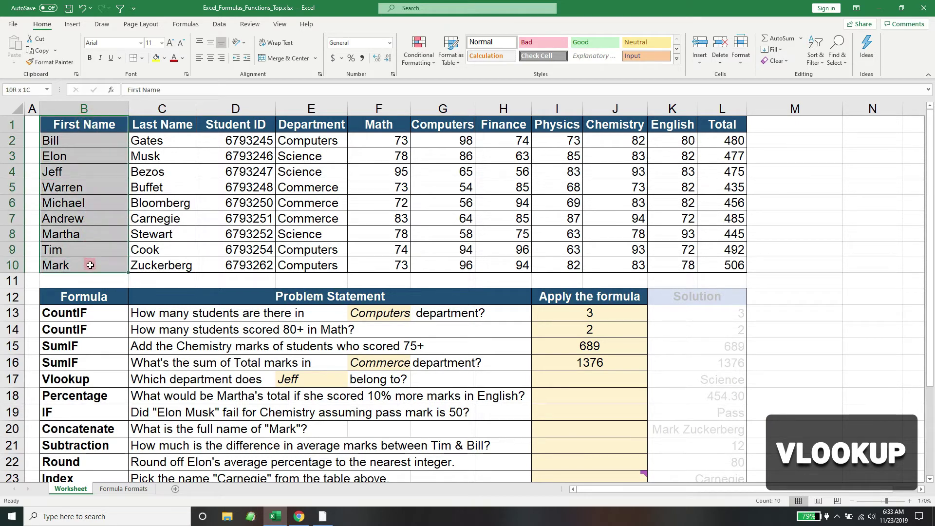
click(77, 167)
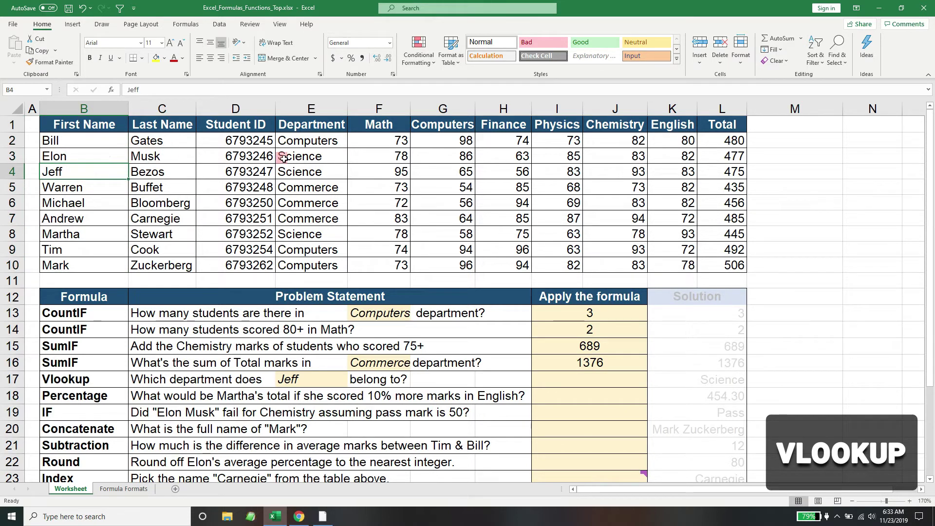
click(311, 174)
click(316, 167)
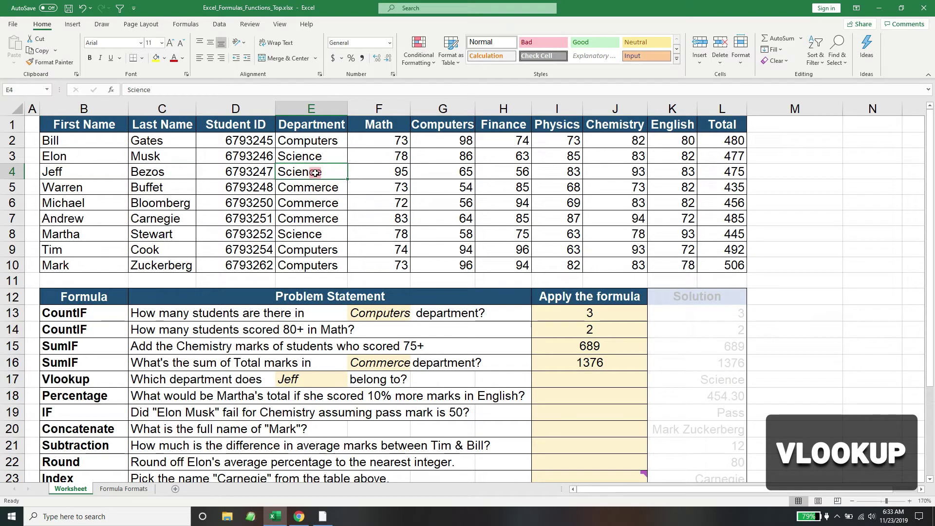
click(553, 383)
double_click(598, 379)
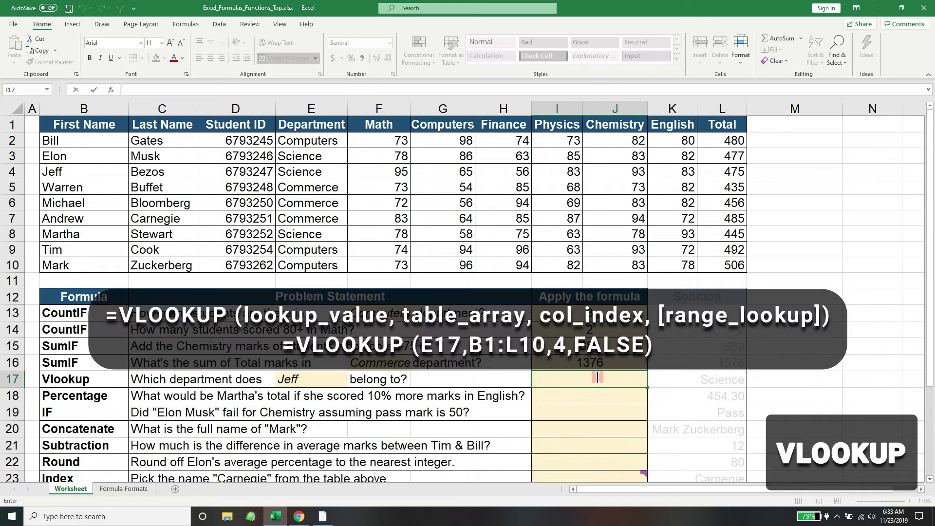
Enter =VLOOKUP(E17,B1:L10,4,FALSE) in I17 to return Jeff's department, Science.
text(=vlookup()
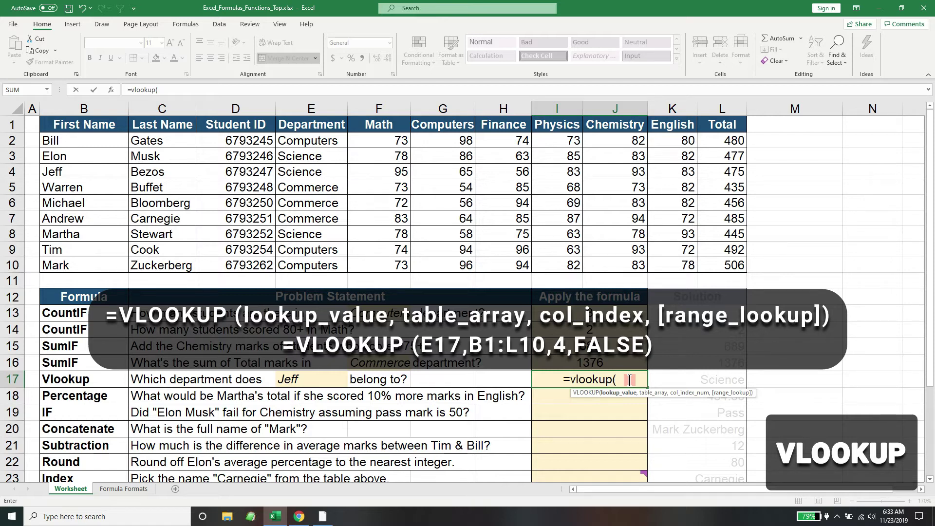
click(299, 381)
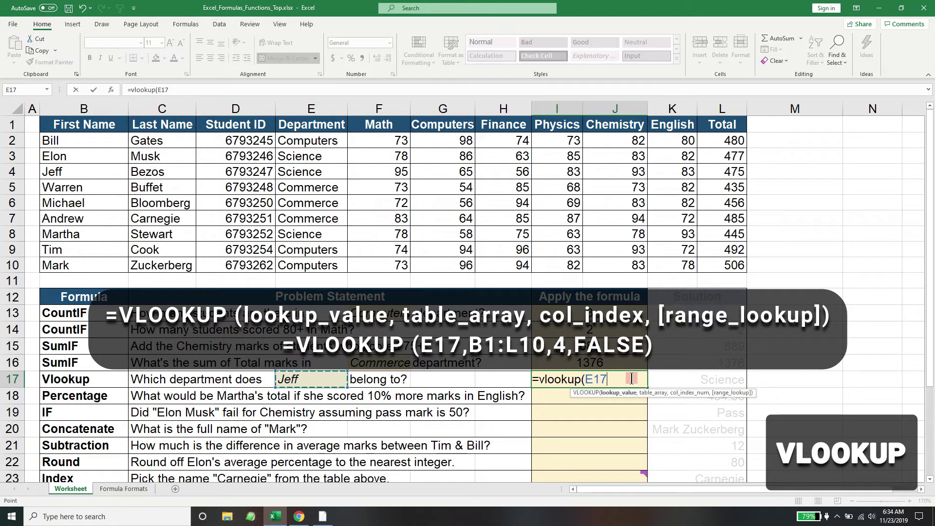
text(,)
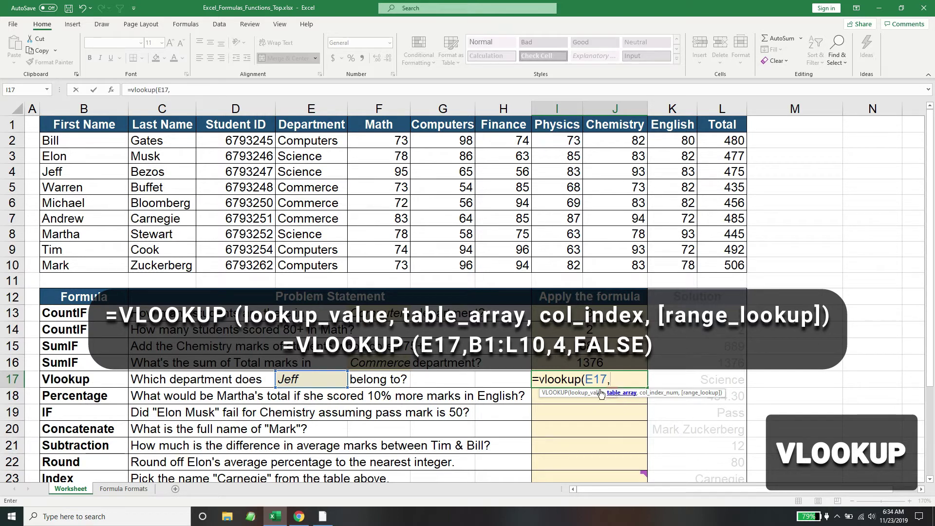
click(88, 124)
drag(98, 140, 714, 269)
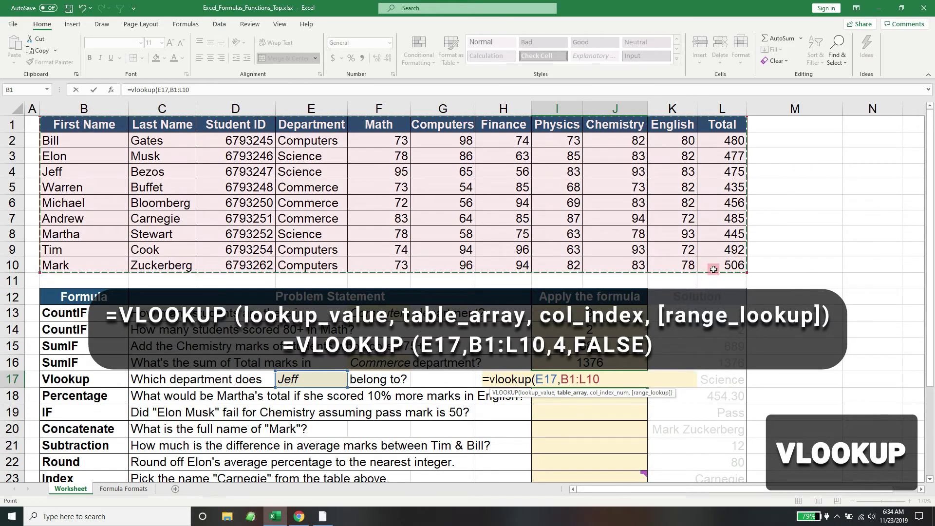
text(,)
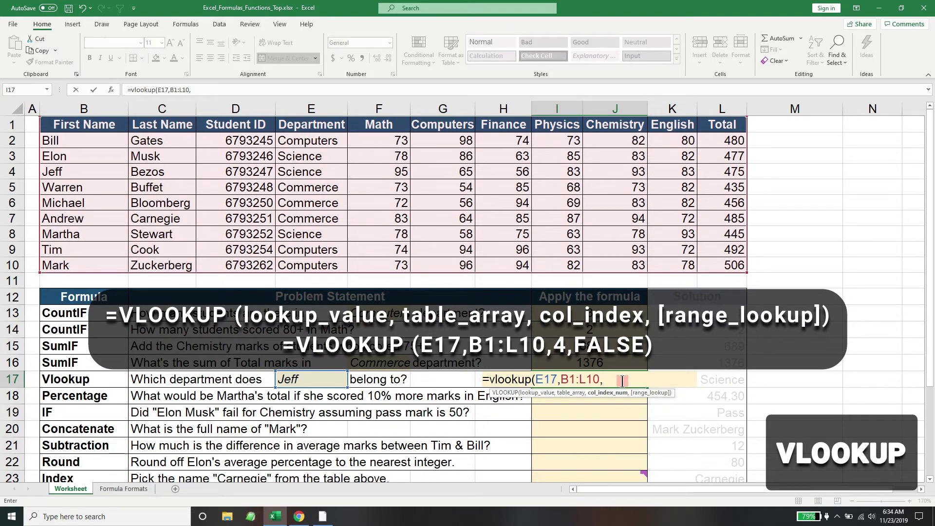
text(4,)
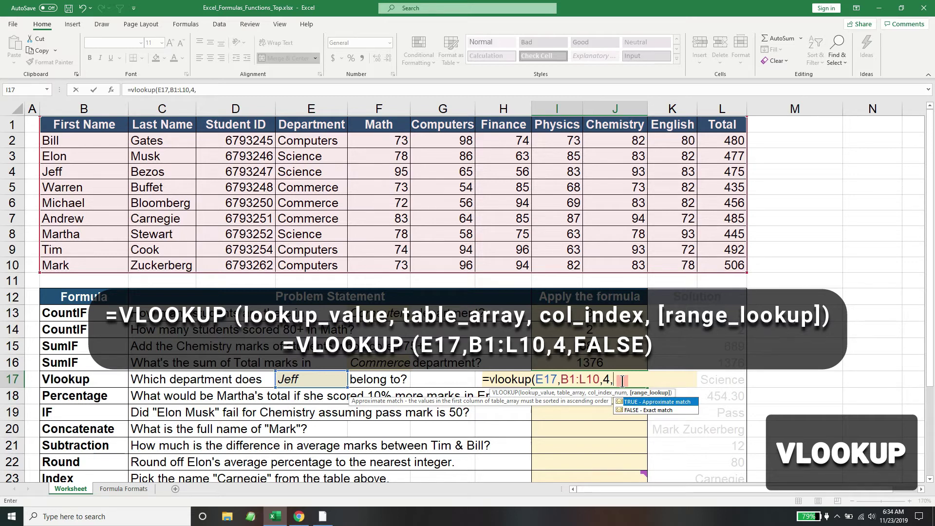
text(FALSE))
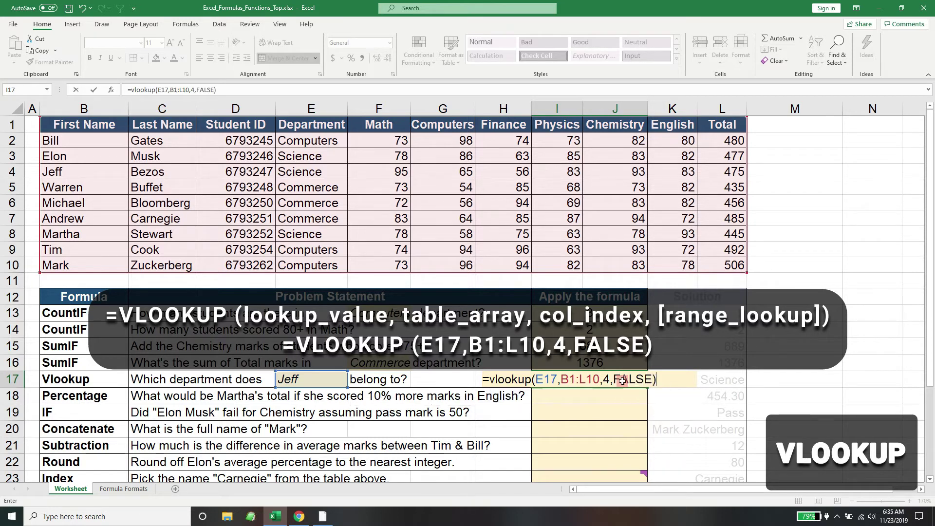
key(Return)
click(622, 381)
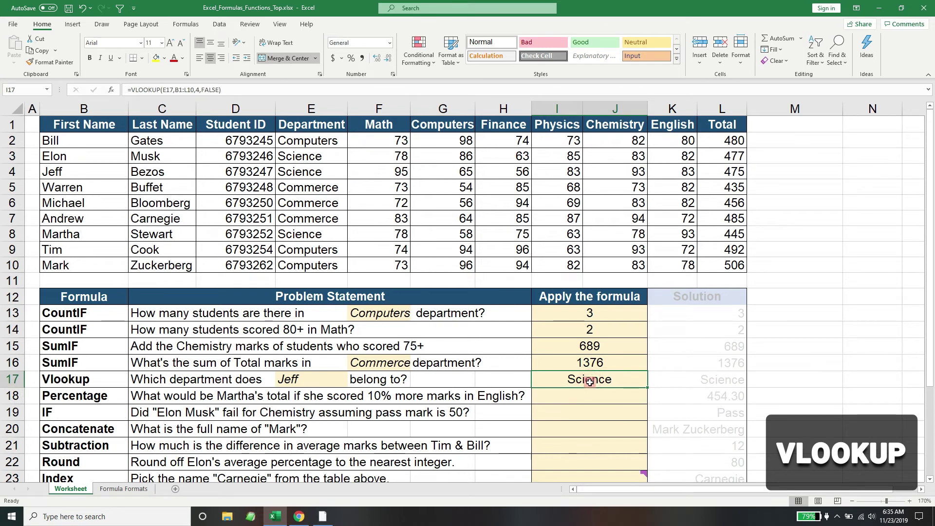
click(78, 172)
Point out Jeff's department and Student ID, then try column index 3 in the VLOOKUP.
click(296, 172)
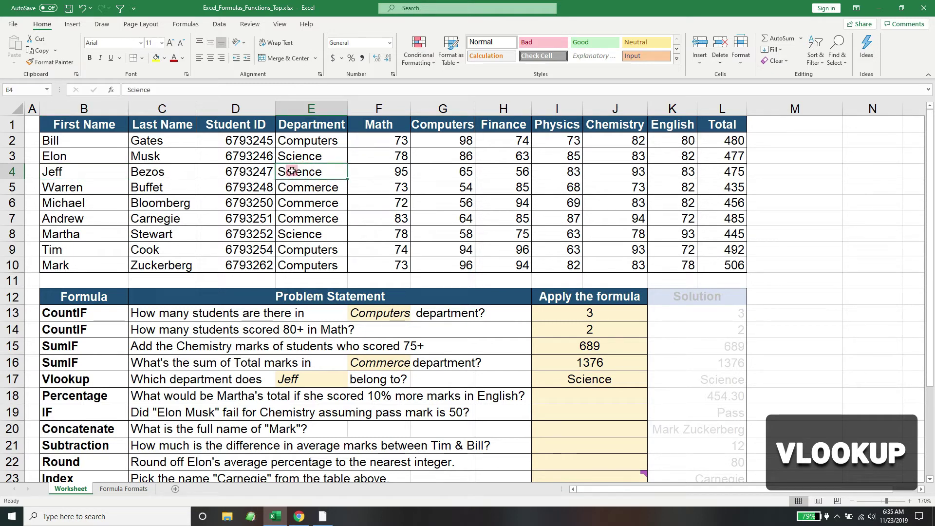
click(257, 171)
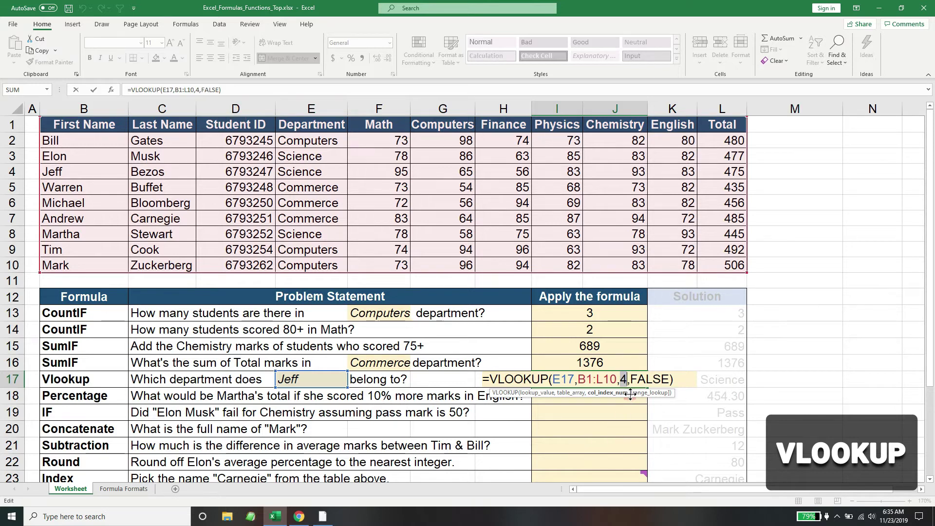
text(3)
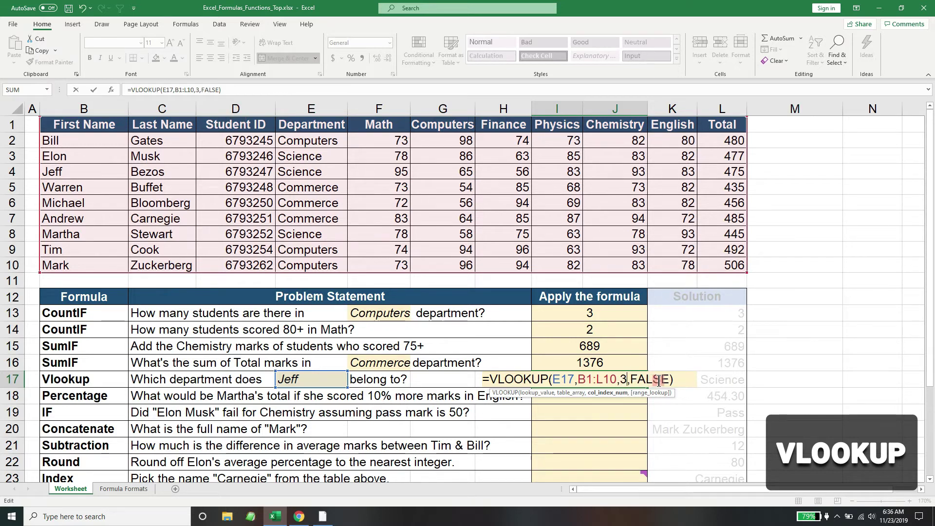
key(Return)
click(618, 382)
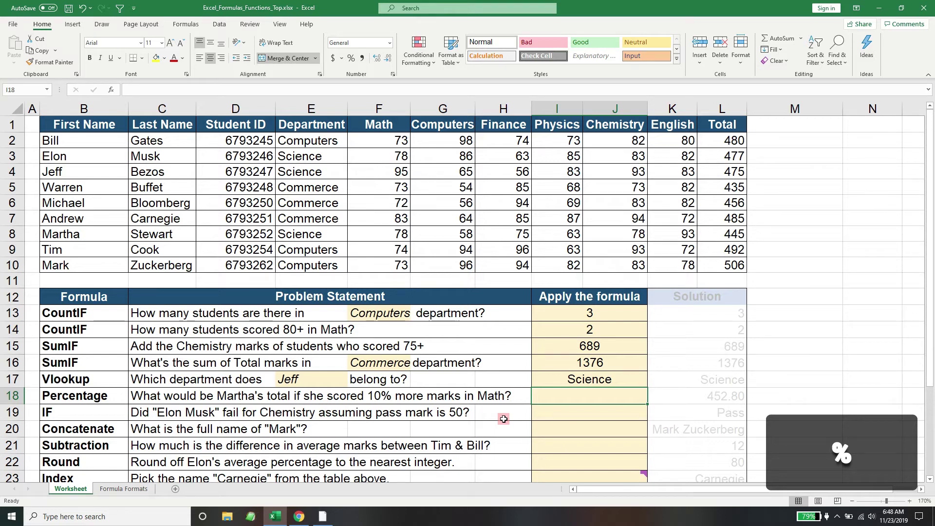
Highlight Martha's row 8 and enter =L8+(F8*10%) in I18, giving 452.8.
click(10, 234)
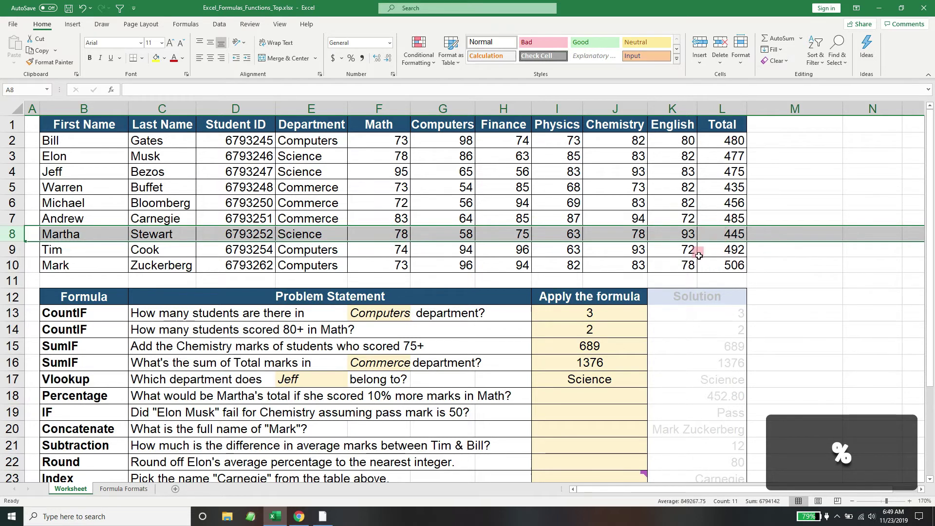
click(592, 397)
text(=)
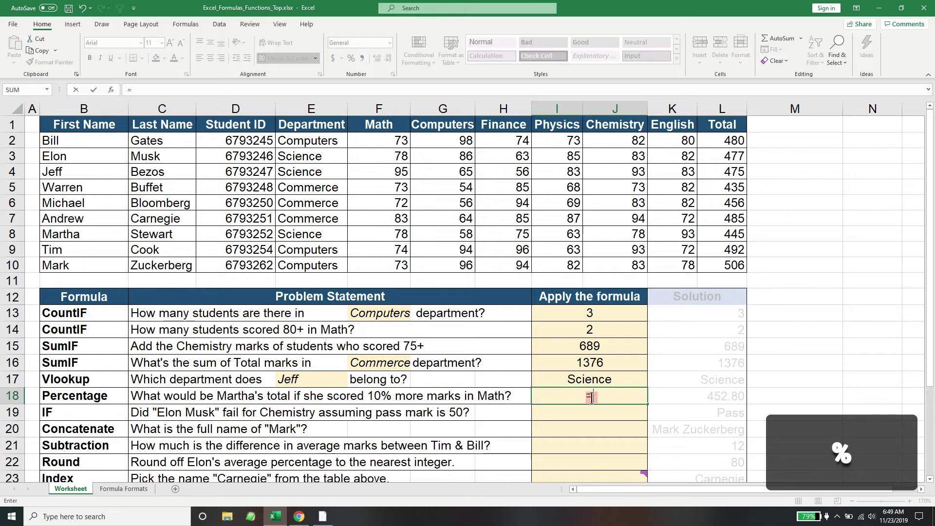
click(733, 236)
text(+()
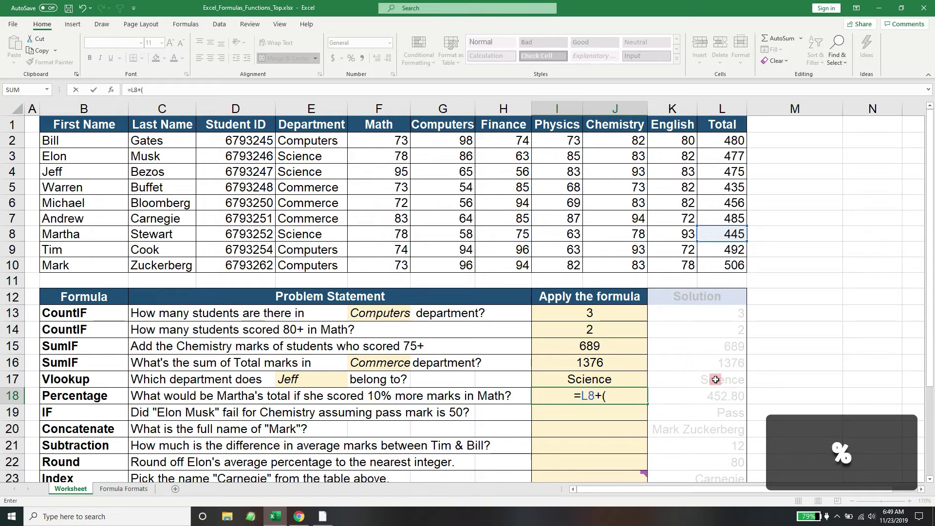
text(F8*10%)
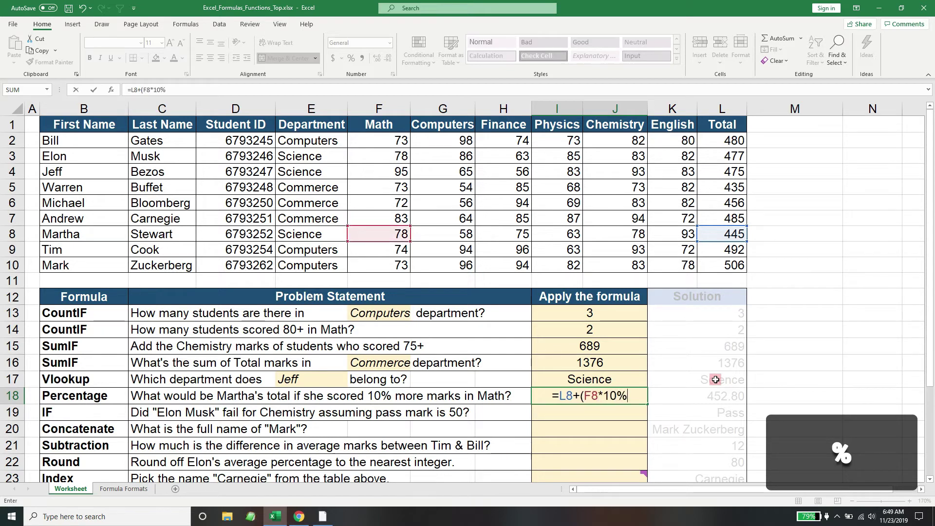
key(Return)
click(597, 395)
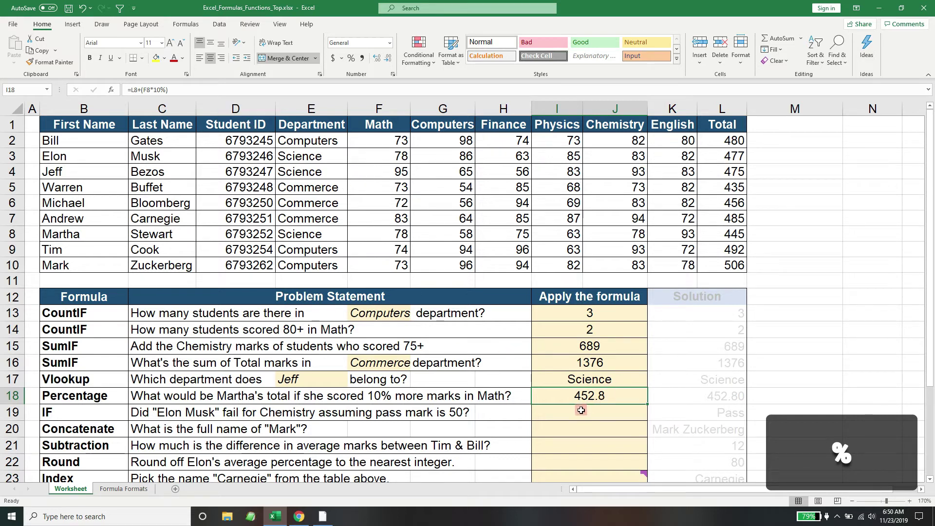
click(246, 417)
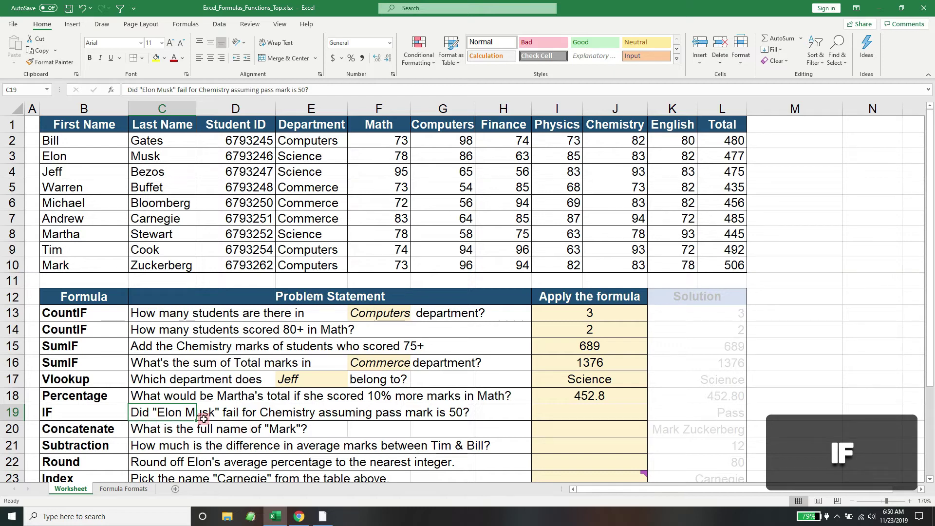
Enter =IF(J3<50,"Fail","Pass") in I19 to grade Elon's Chemistry mark, returning Pass.
click(8, 156)
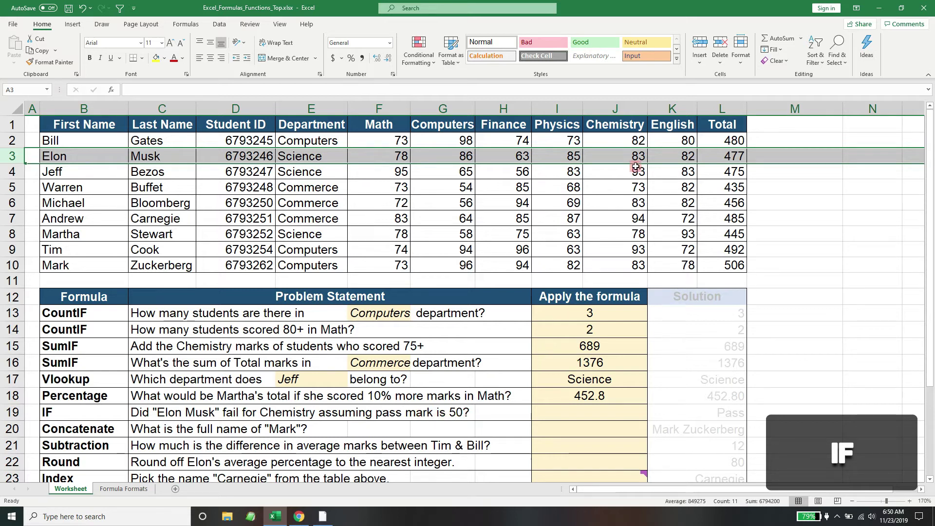
click(554, 411)
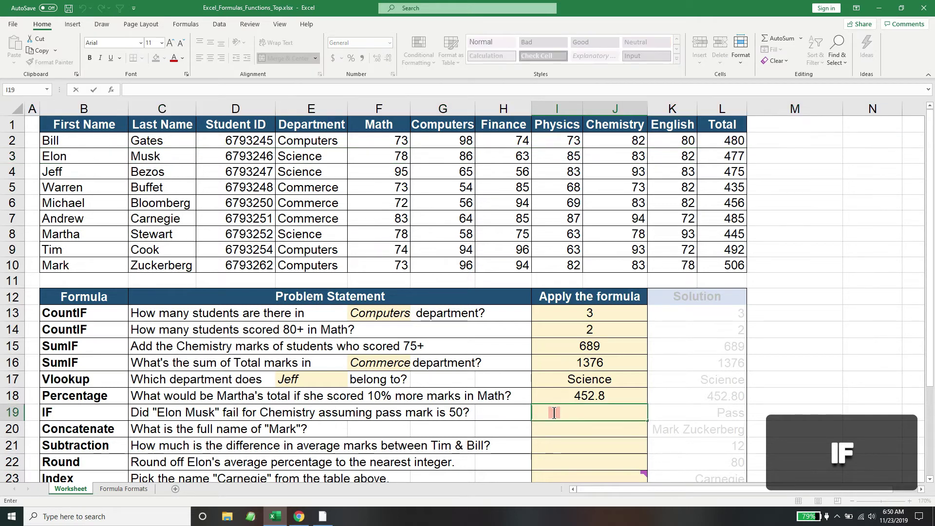
text(=IF()
click(620, 156)
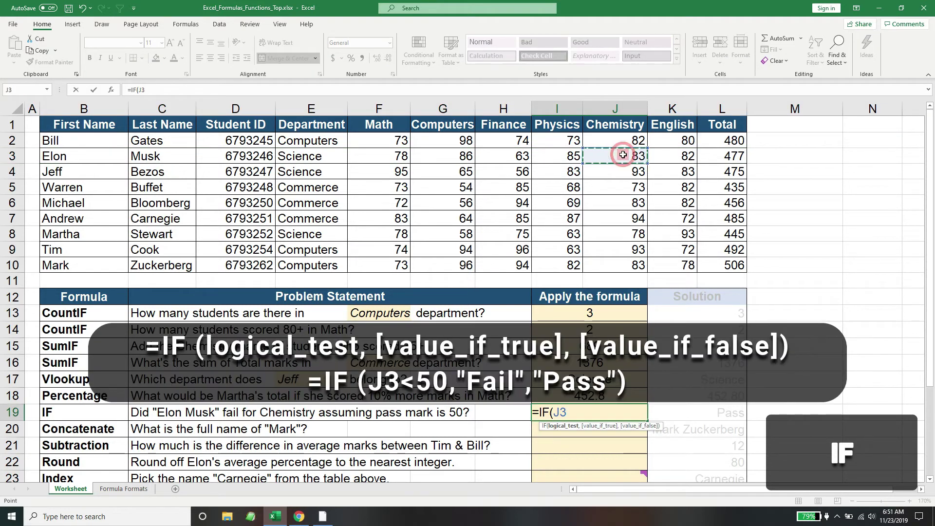
text(<50,)
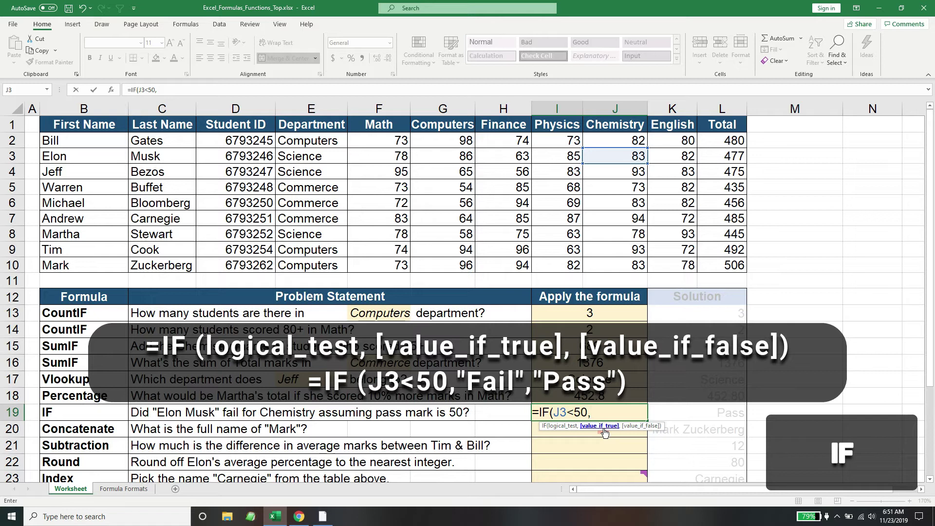
text("Fail",)
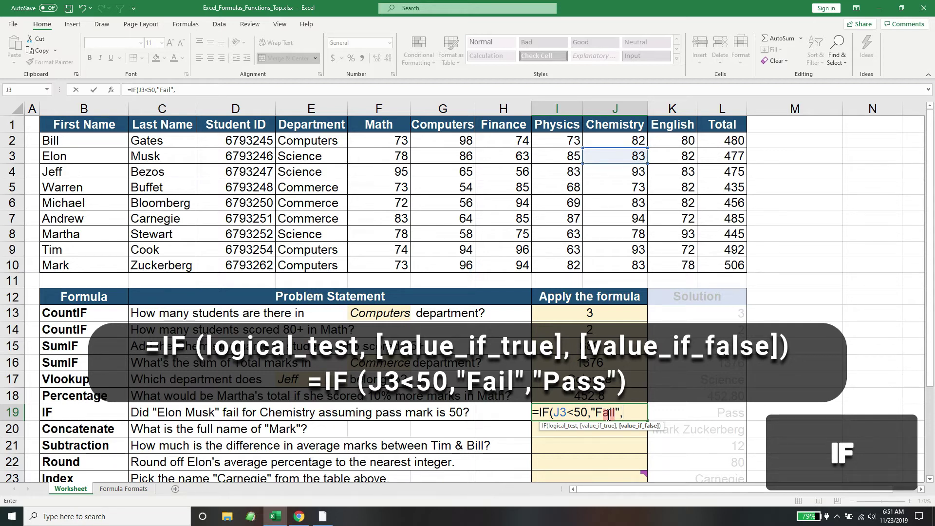
text("Pass"))
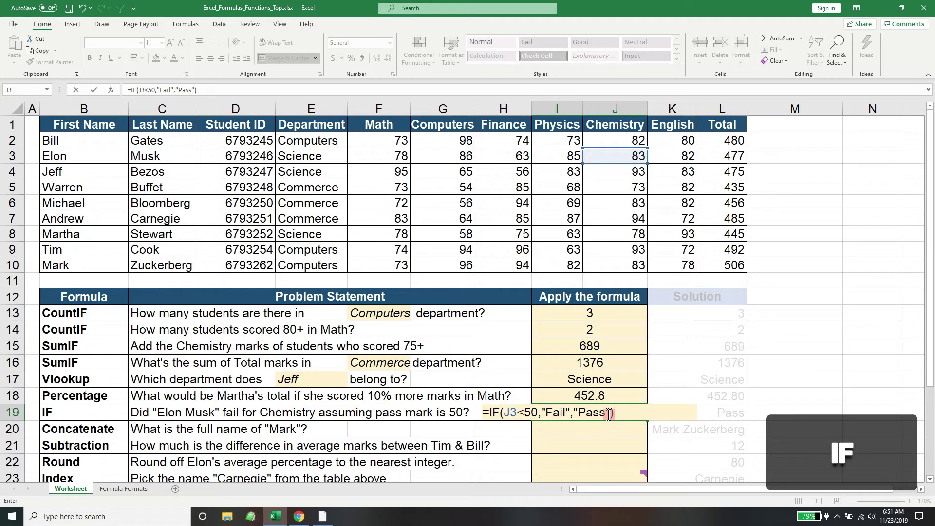
key(ctrl+Return)
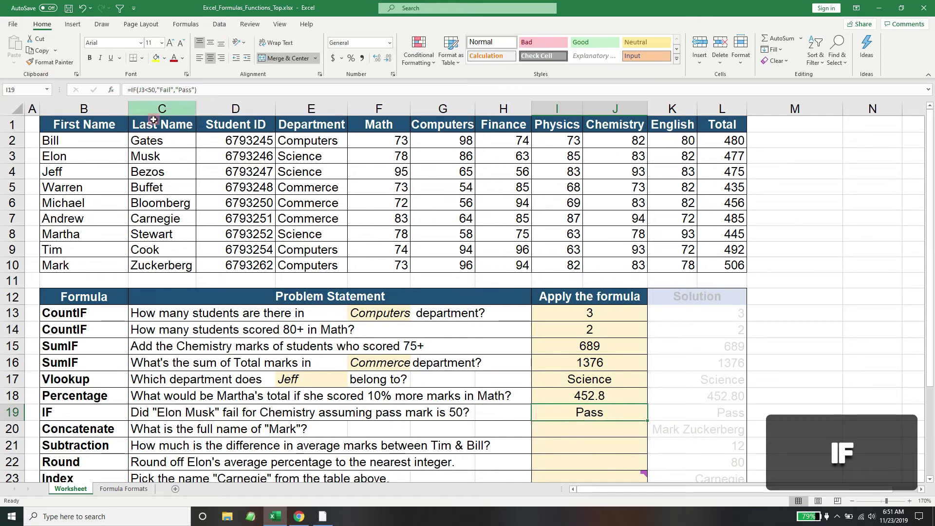
click(577, 432)
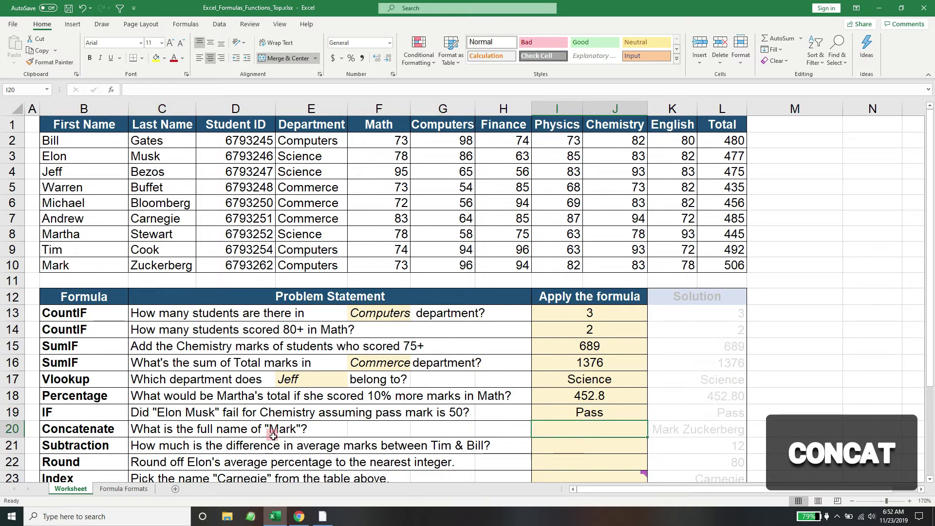
Enter =CONCAT(B10," ",C10) in I20 to join Mark's first and last names.
double_click(584, 432)
text(=)
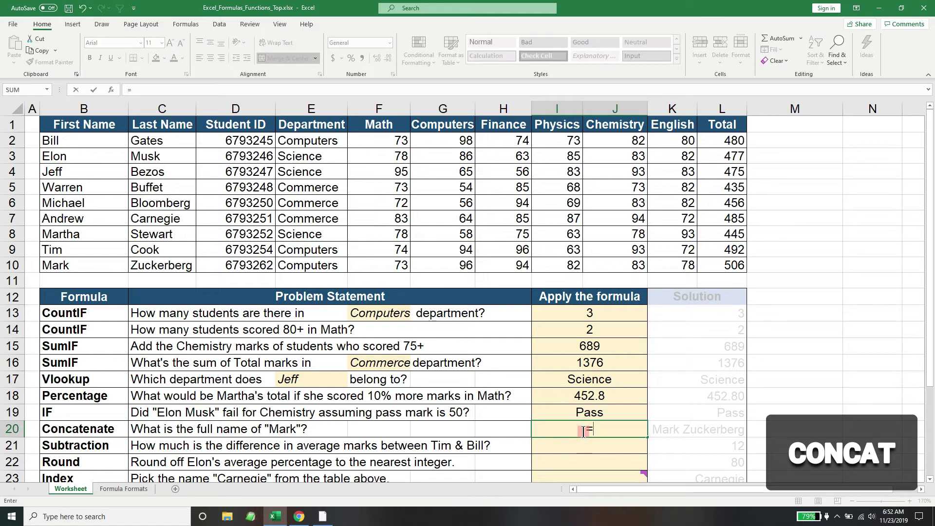
text(CONCAT)
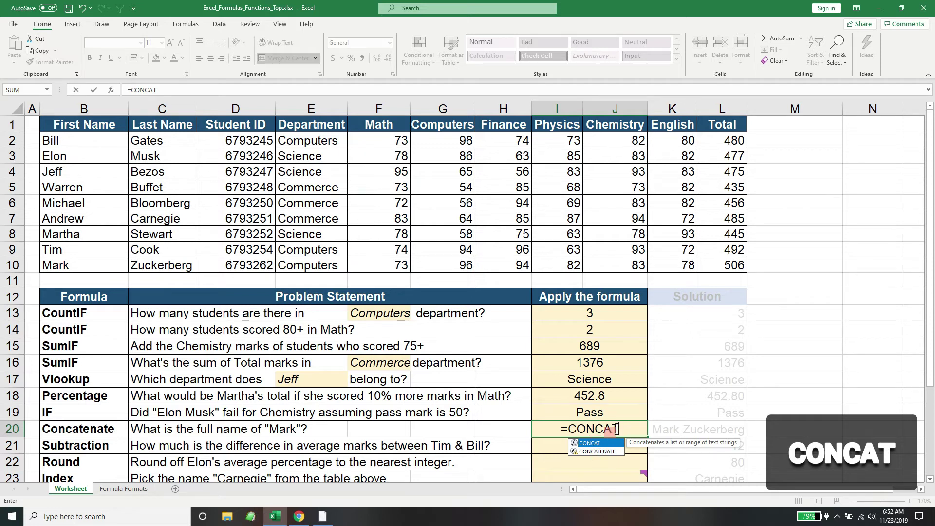
text(()
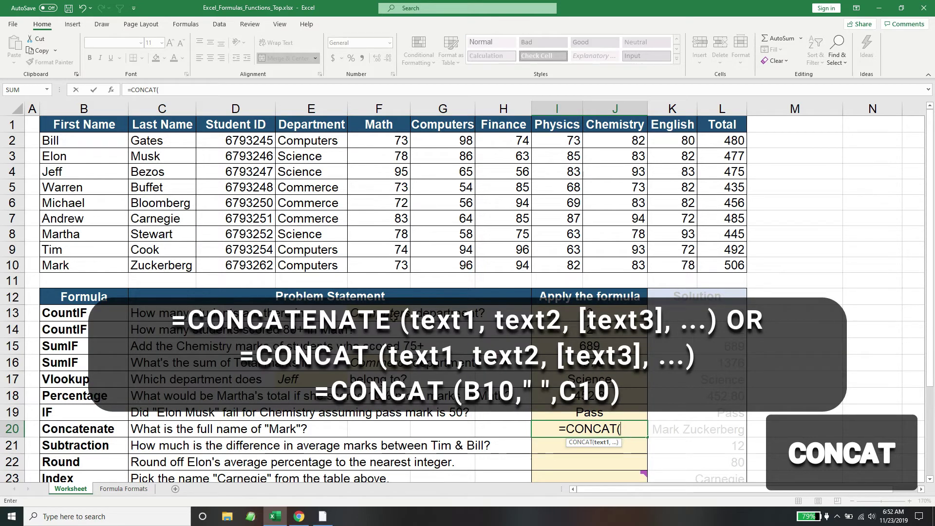
click(57, 265)
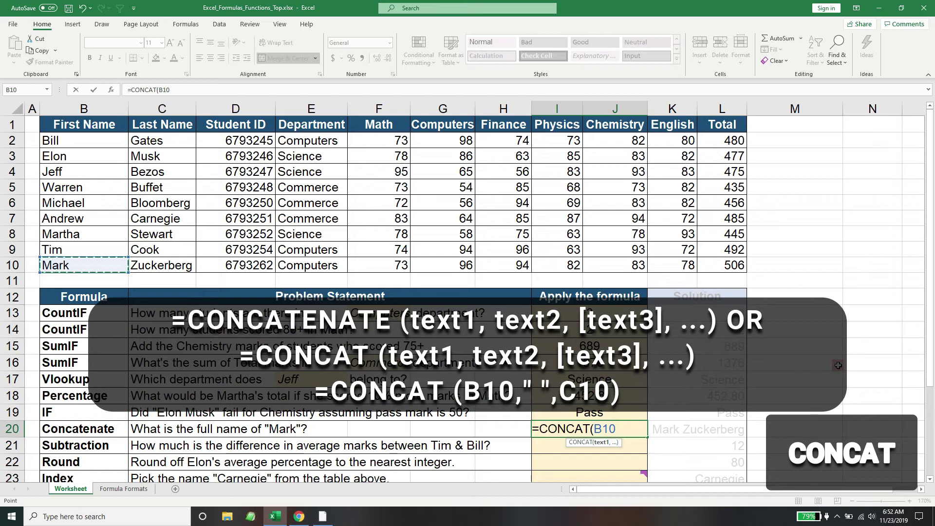
text(,)
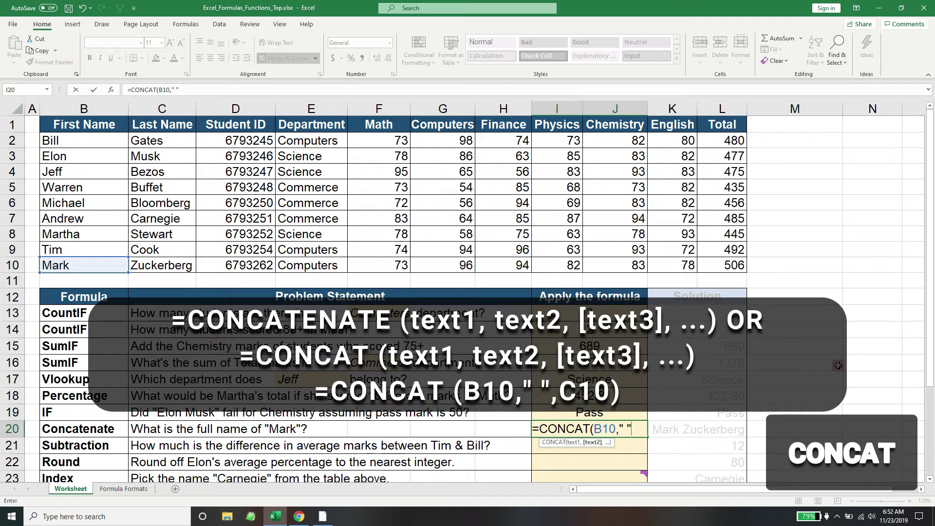
text(",)
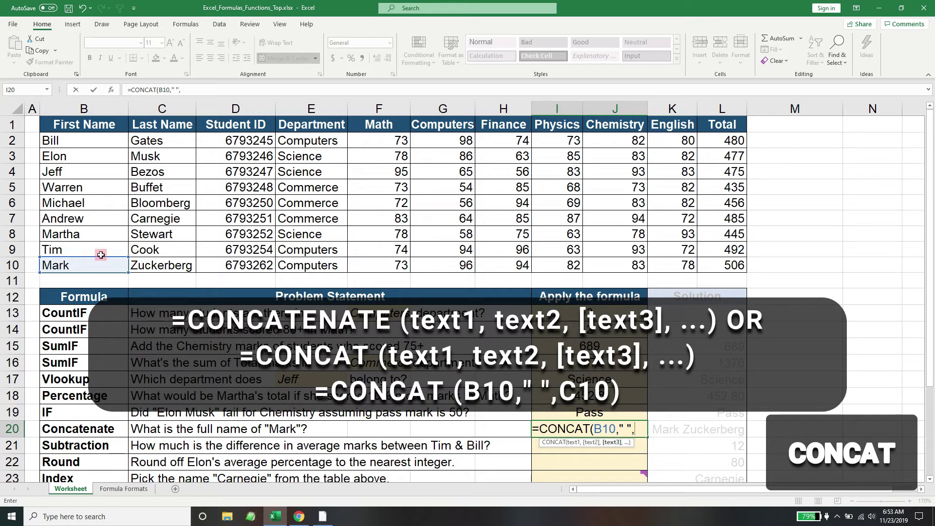
click(153, 260)
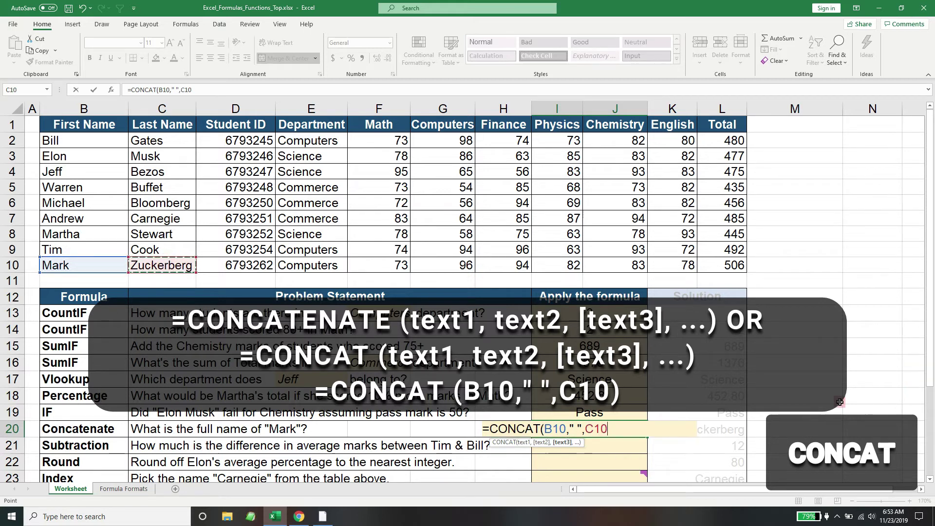
text())
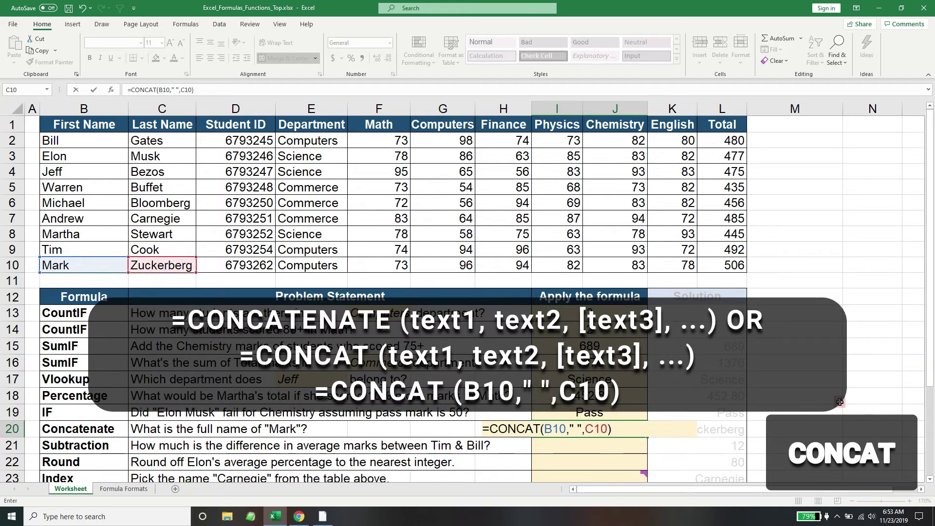
key(Return)
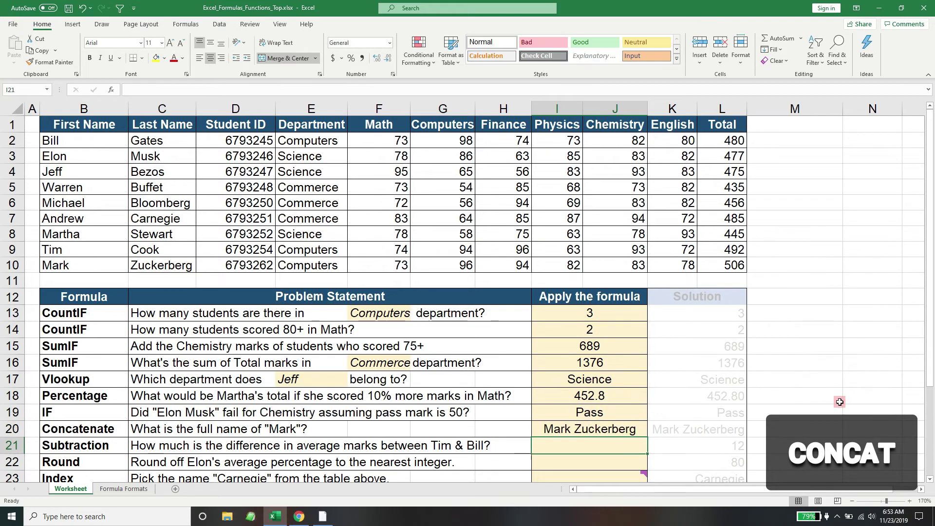
click(616, 431)
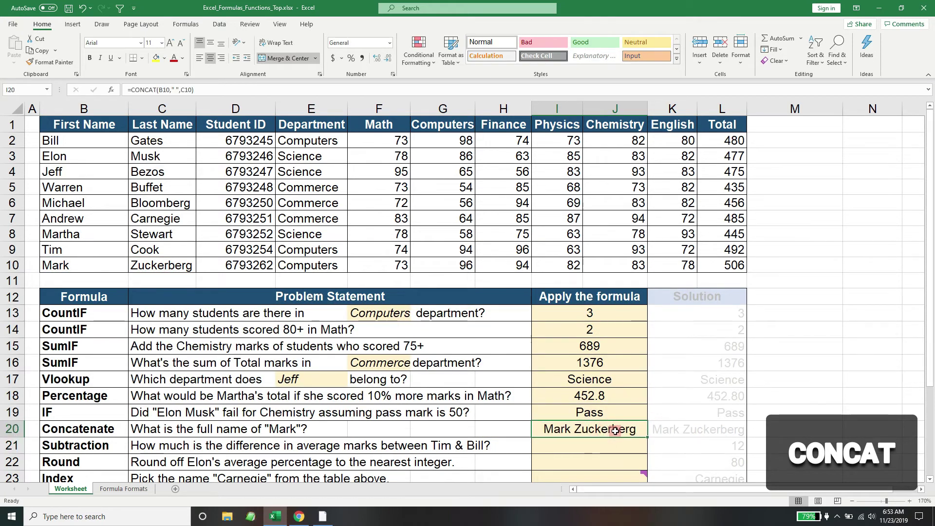
scroll(615, 431, down, 2)
click(585, 353)
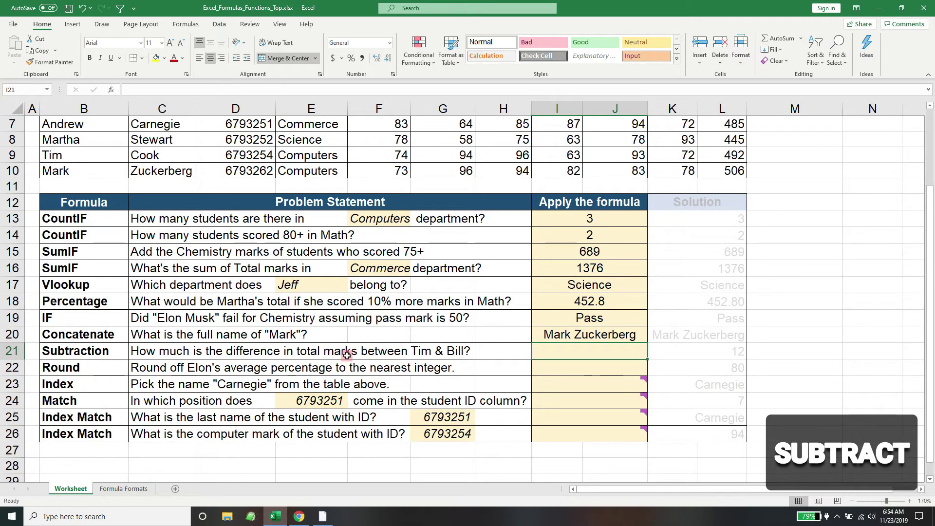
Enter =L9-L2 in I21 to show Tim's 12-mark lead over Bill's total.
scroll(483, 354, up, 2)
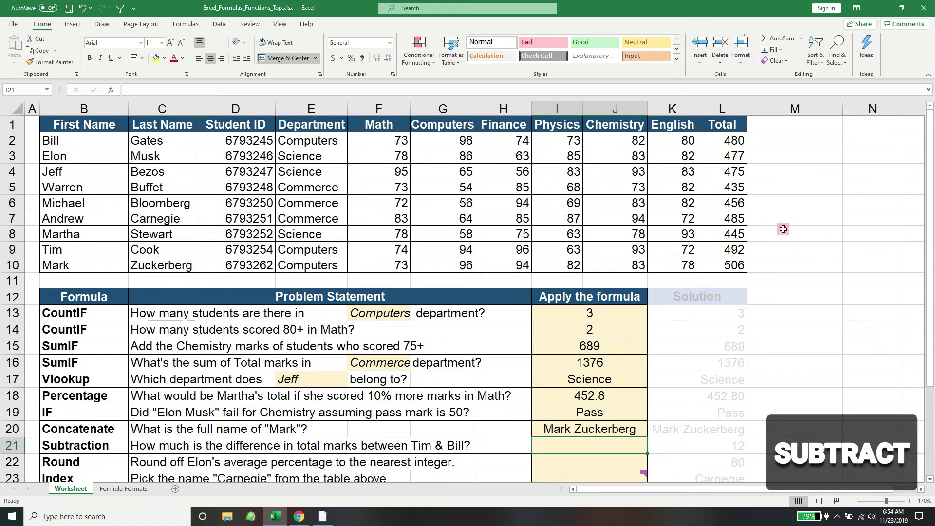
scroll(783, 229, down, 1)
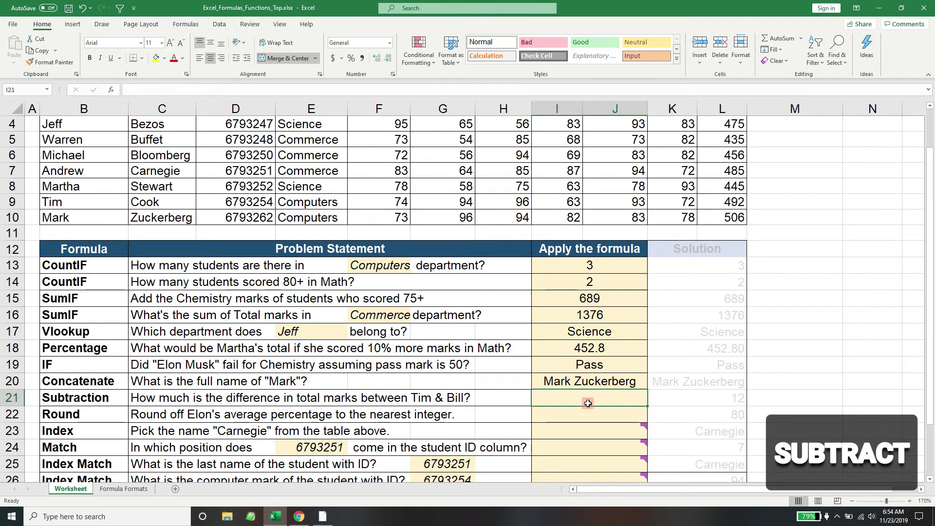
scroll(588, 403, up, 1)
text(=)
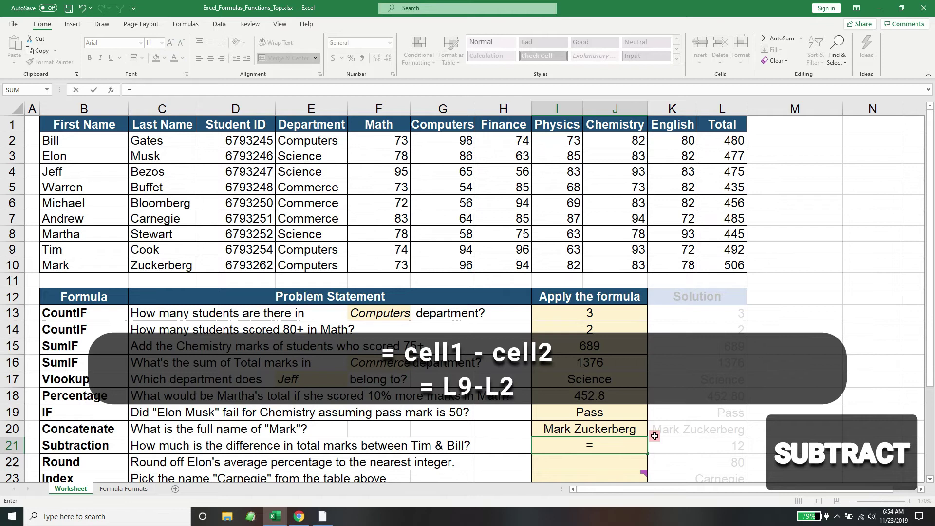
click(729, 247)
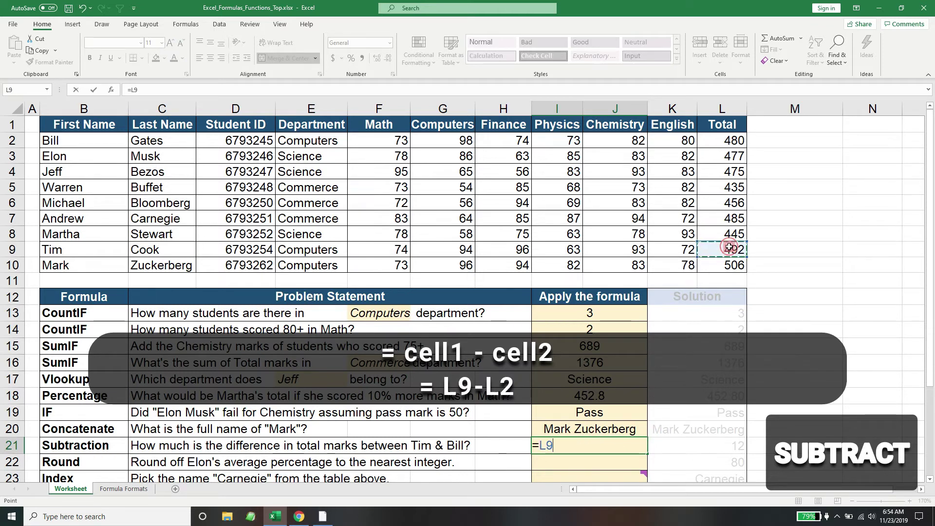
text(-)
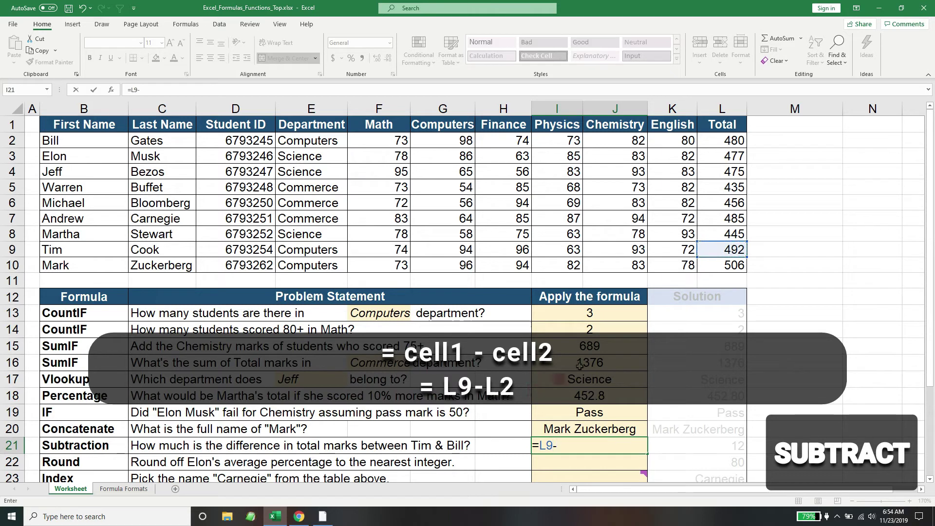
click(739, 141)
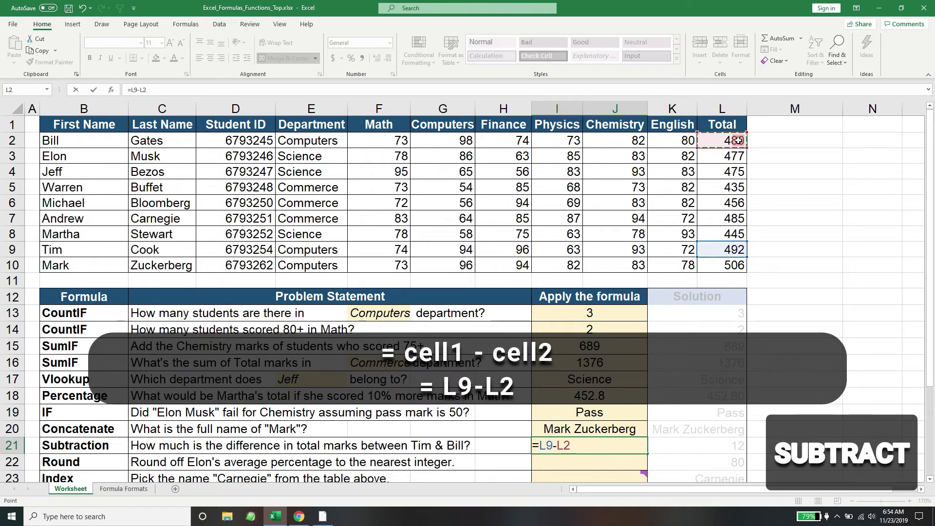
key(Return)
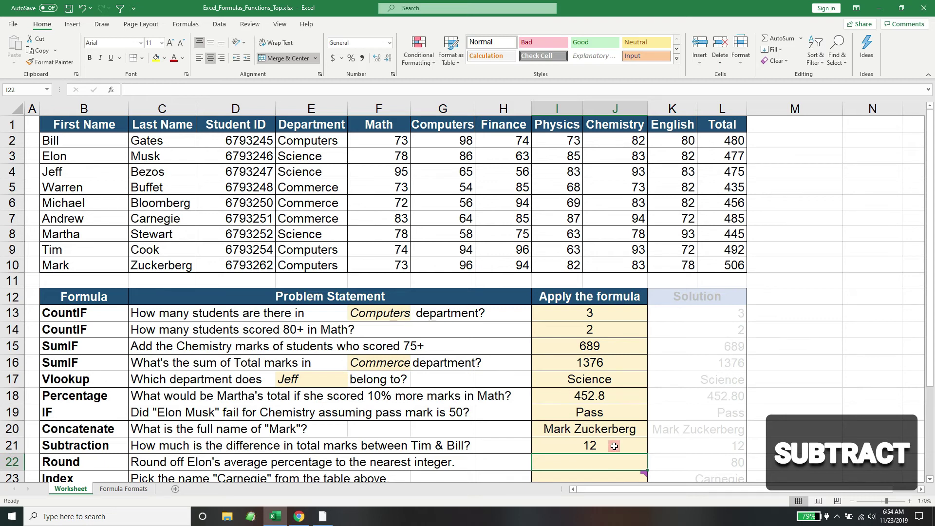
Enter =ROUND(AVERAGE(F3:K3),0) in I22, rounding Elon's average mark to 80.
scroll(596, 372, down, 2)
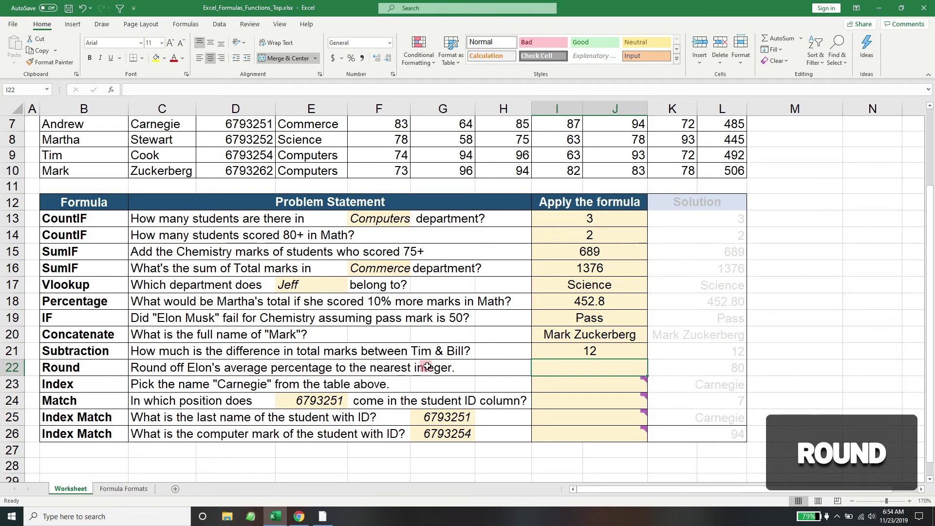
double_click(567, 368)
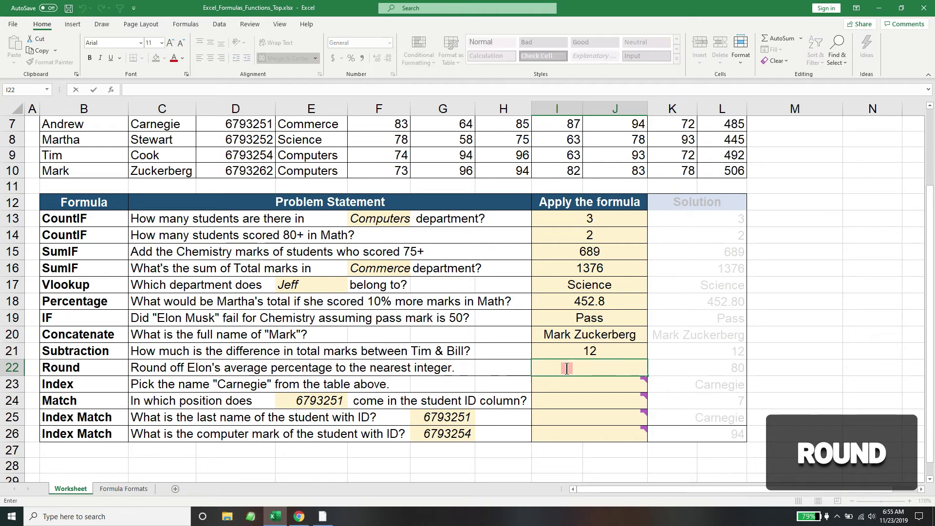
text(=)
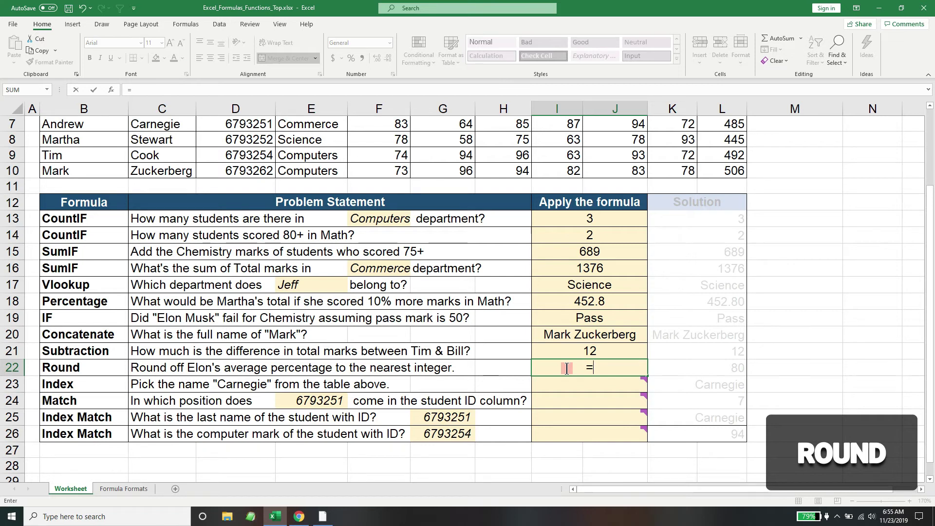
text(ROUND()
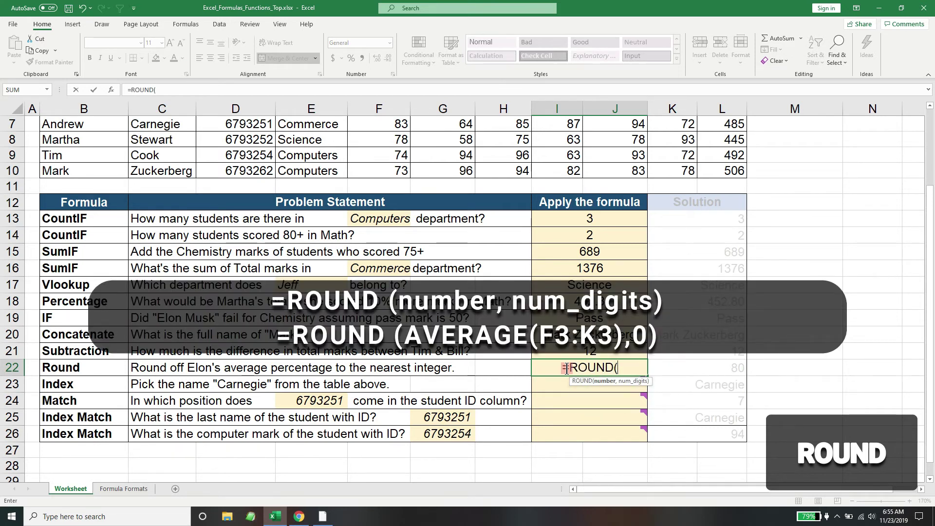
text(A)
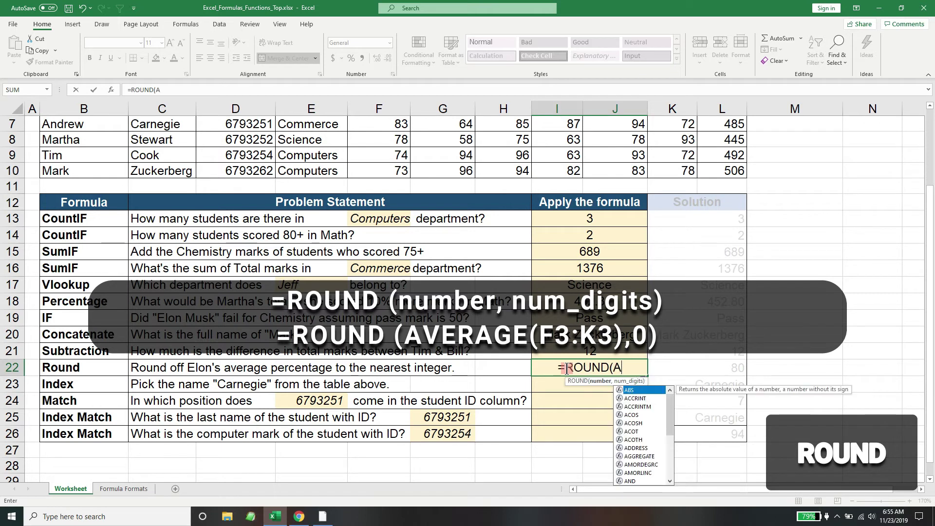
text(VERAGE)
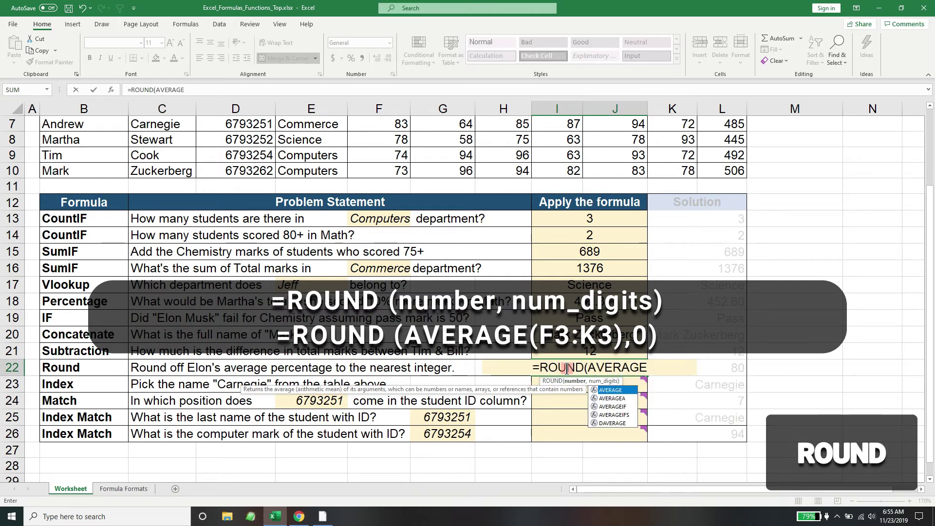
scroll(568, 369, up, 2)
text(()
drag(384, 158, 690, 157)
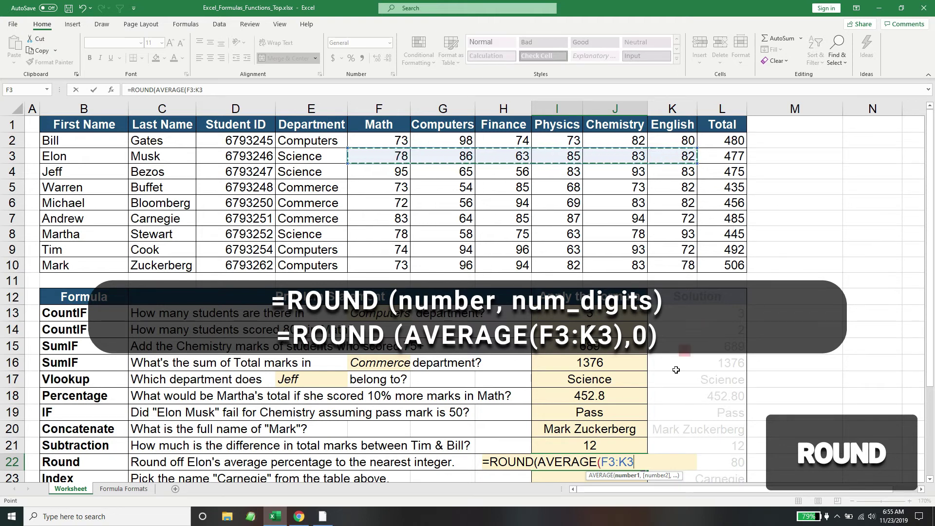
text(),0)
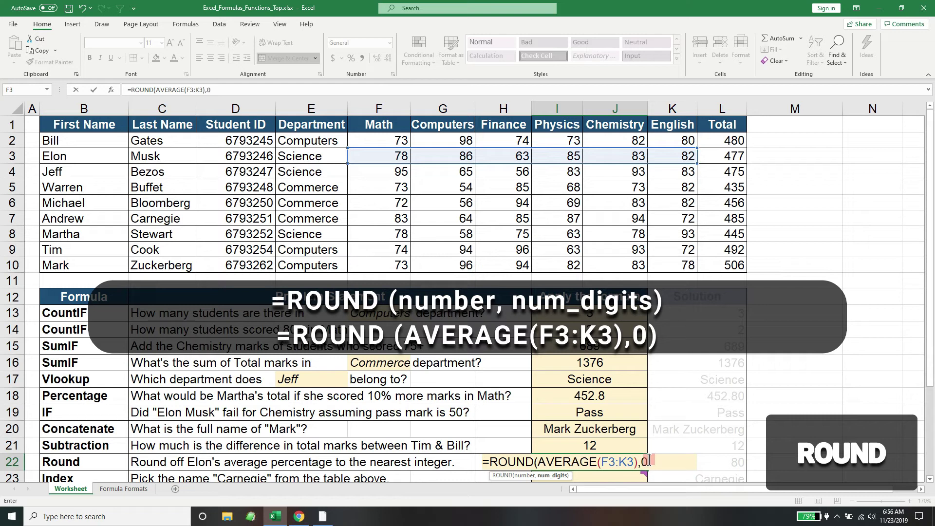
key(Return)
click(636, 444)
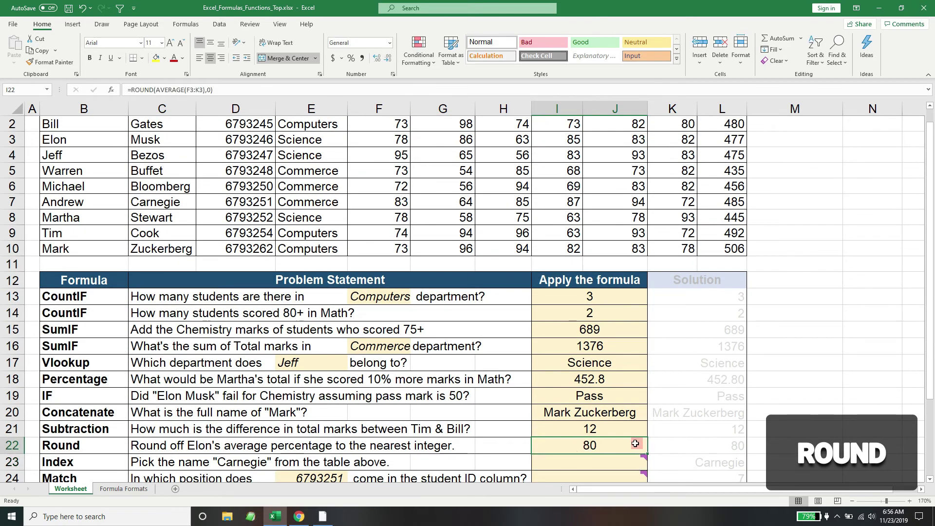
double_click(602, 451)
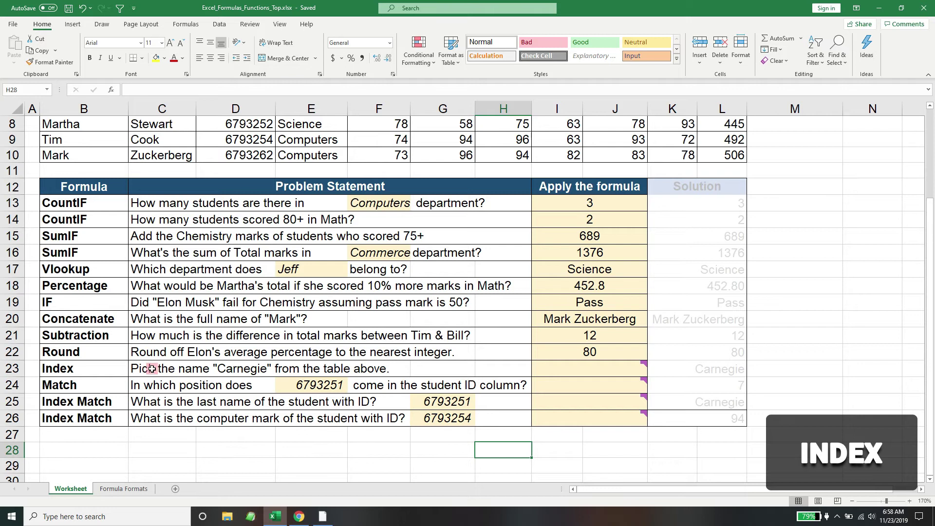
Read the Index question in C23 and locate Carnegie in cell C7.
click(168, 369)
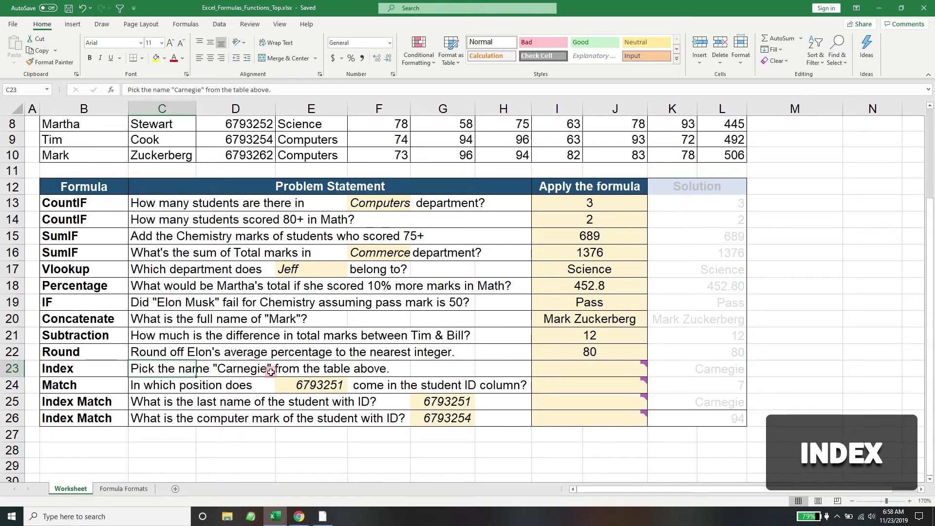
scroll(436, 364, up, 3)
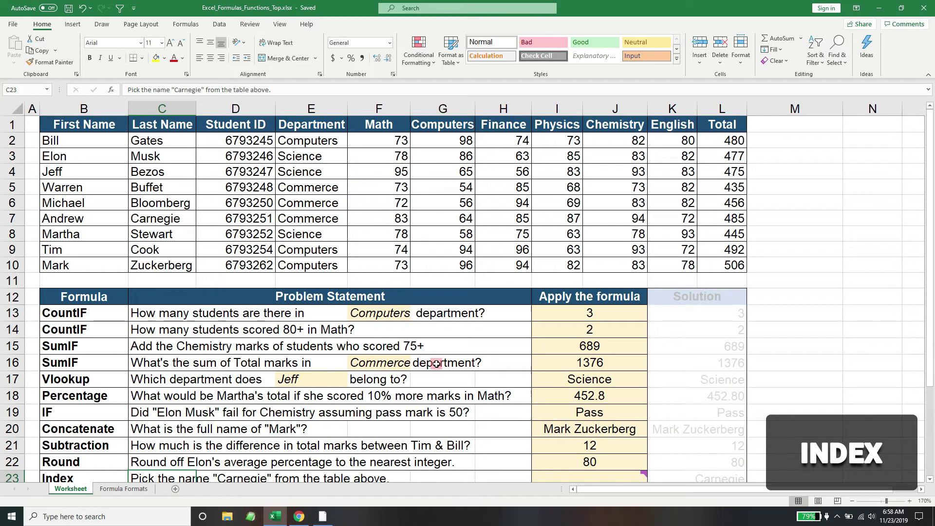
click(150, 218)
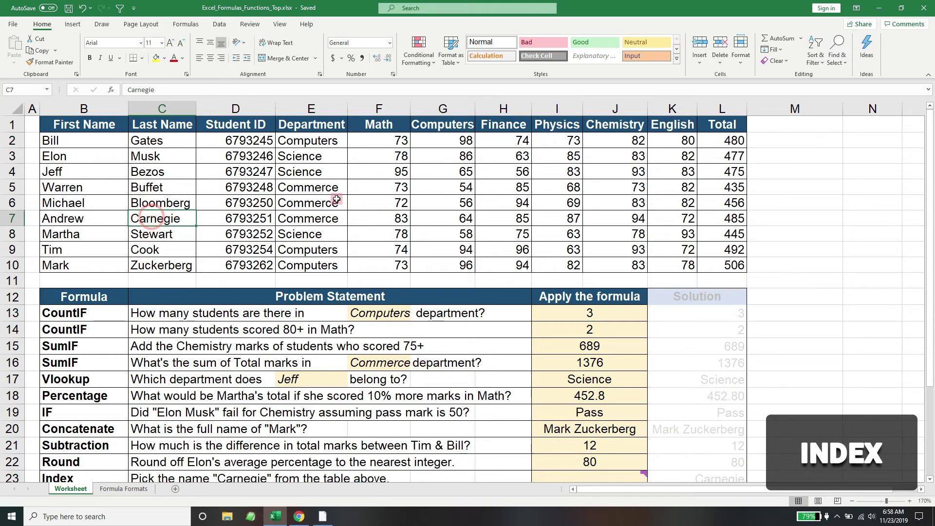
scroll(331, 200, down, 1)
scroll(331, 200, up, 1)
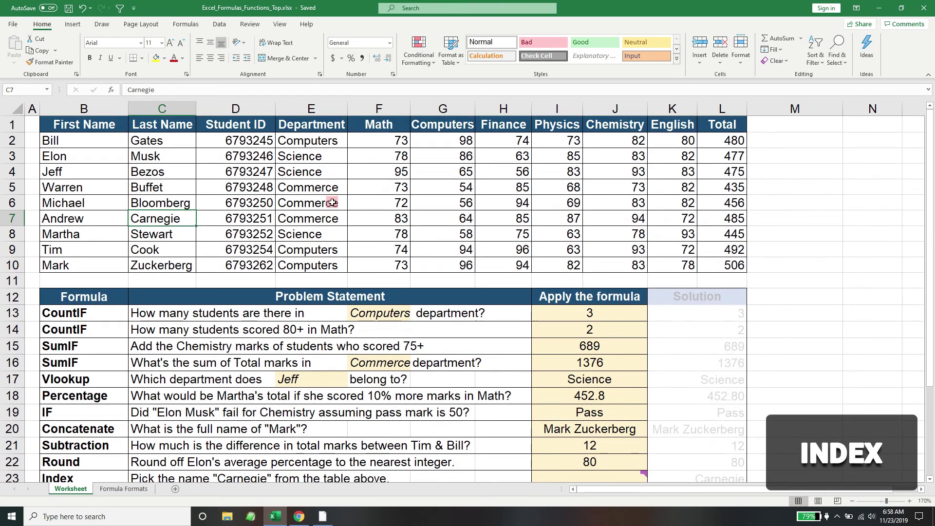
scroll(331, 200, down, 1)
Enter =INDEX(B1:L10,7,2) in I23 to return Carnegie from the student table.
double_click(606, 431)
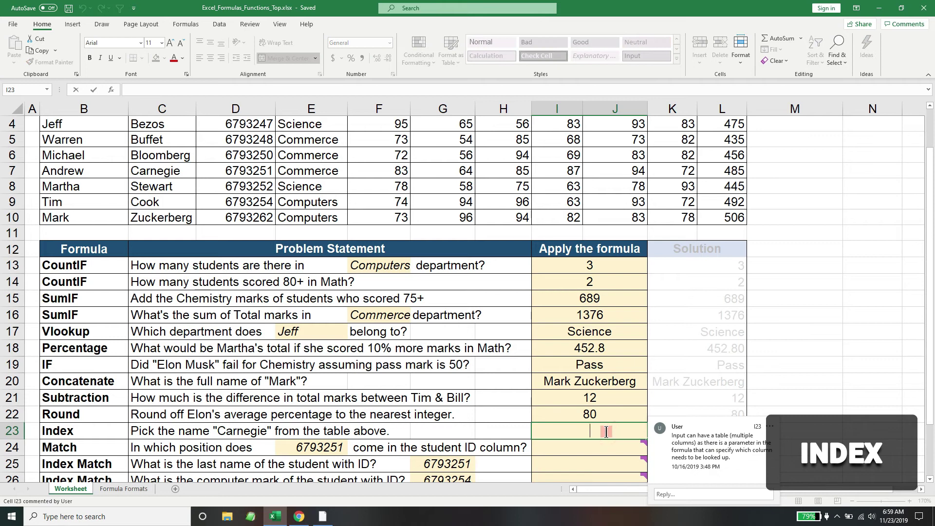
text(=)
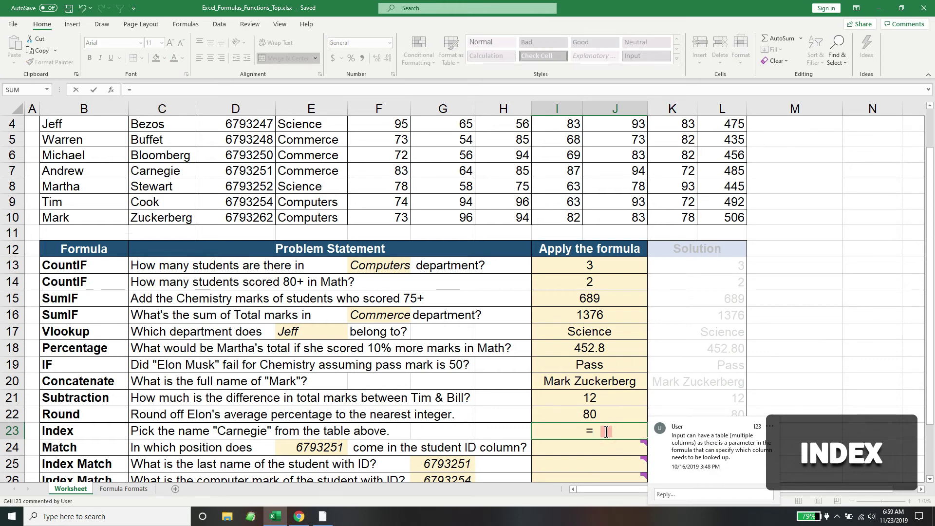
text(INDEX()
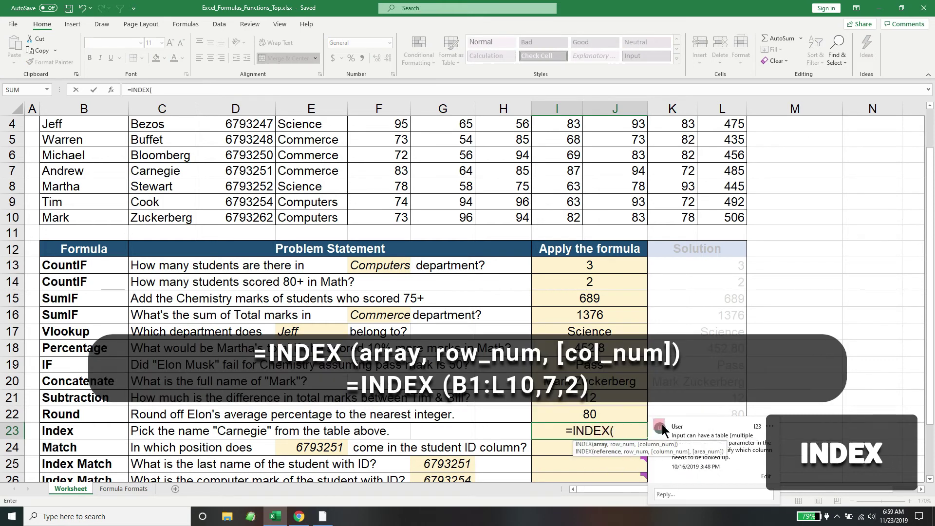
scroll(75, 122, up, 1)
drag(74, 121, 736, 266)
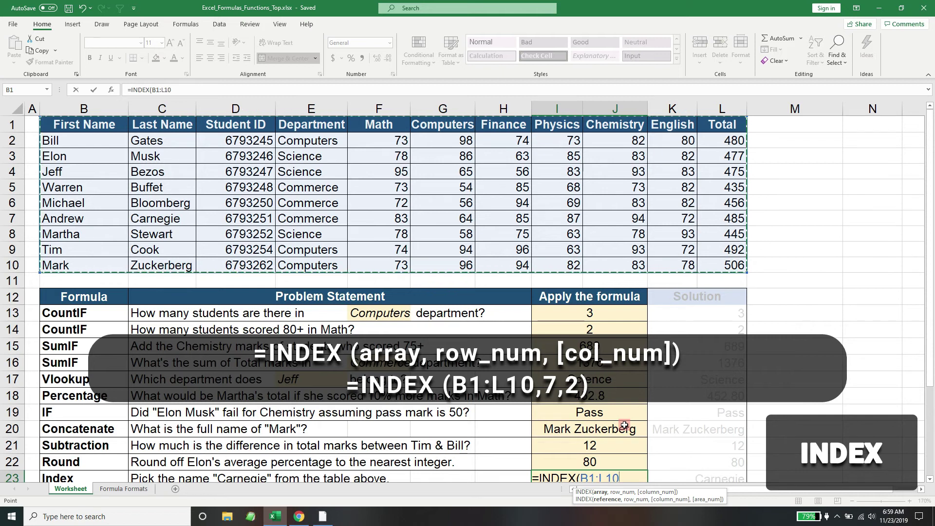
text(,)
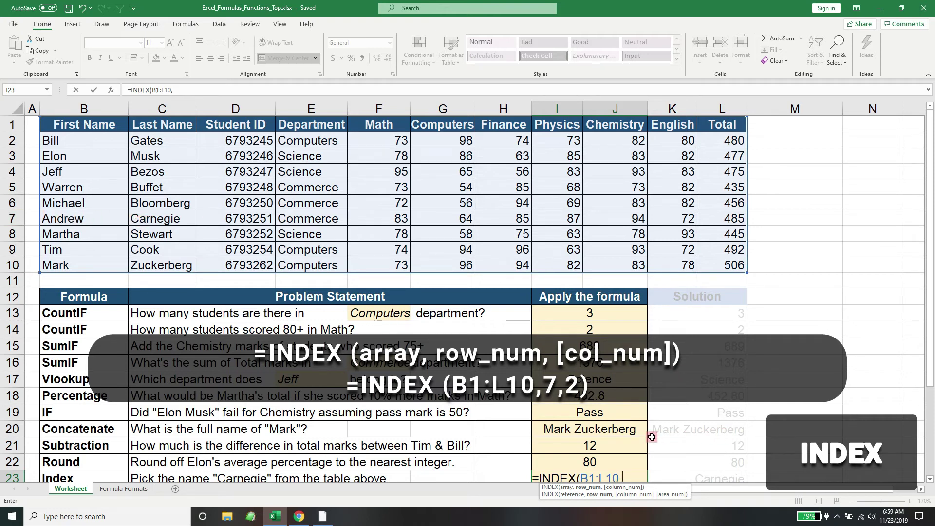
text(7,2)
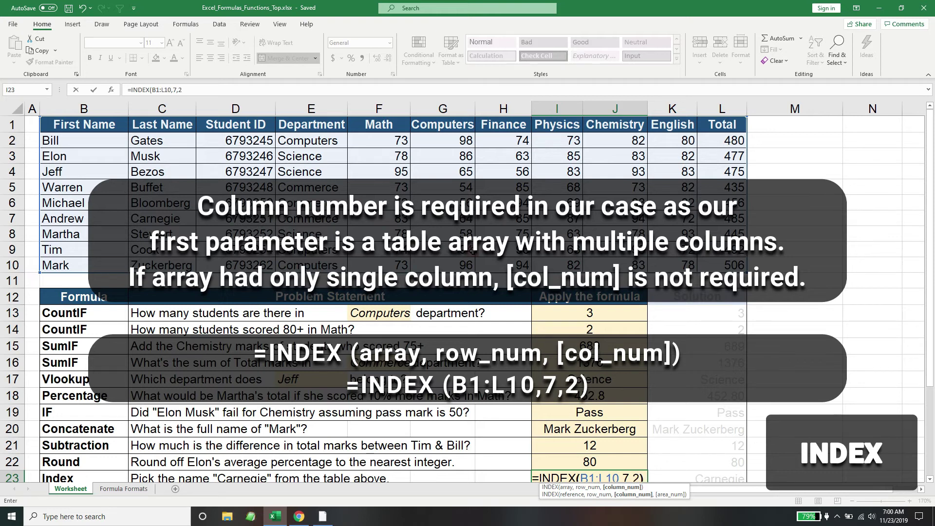
scroll(753, 289, down, 1)
key(Return)
key(Up)
scroll(805, 326, up, 1)
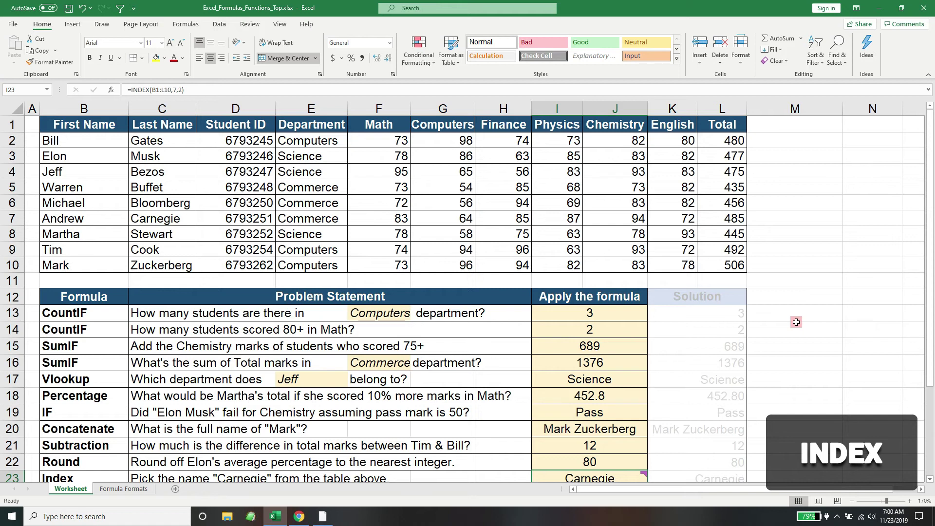
scroll(302, 436, down, 1)
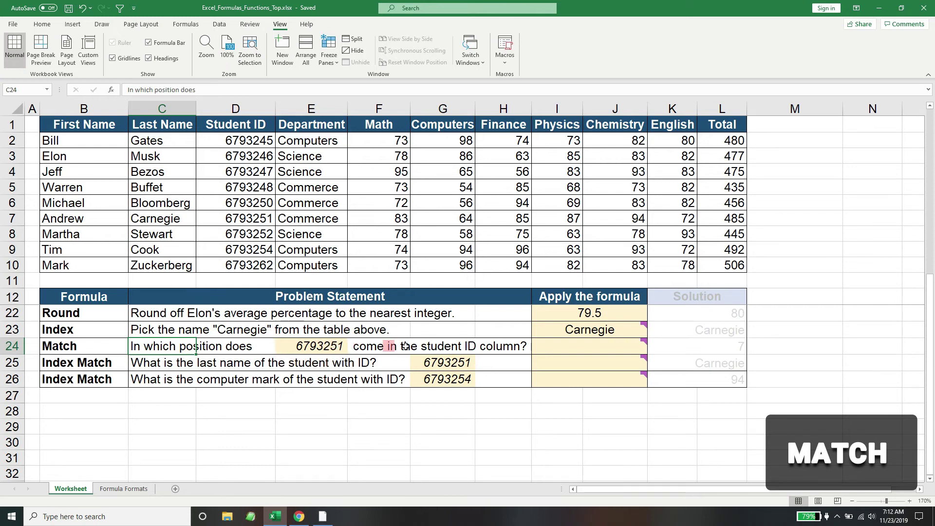
Enter =MATCH(E24,D1:D10,0) in I24 to find ID 6793251 at position 7.
click(243, 121)
key(ctrl+shift+Down)
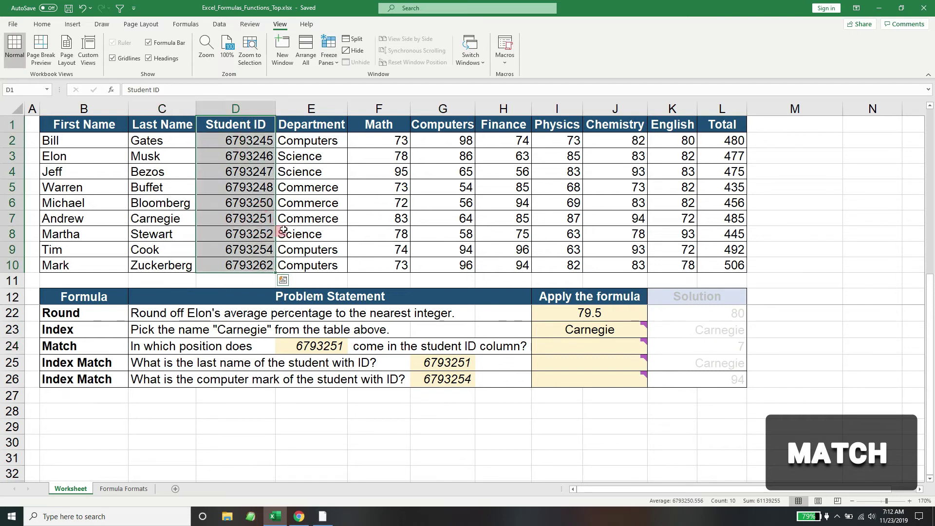
double_click(550, 347)
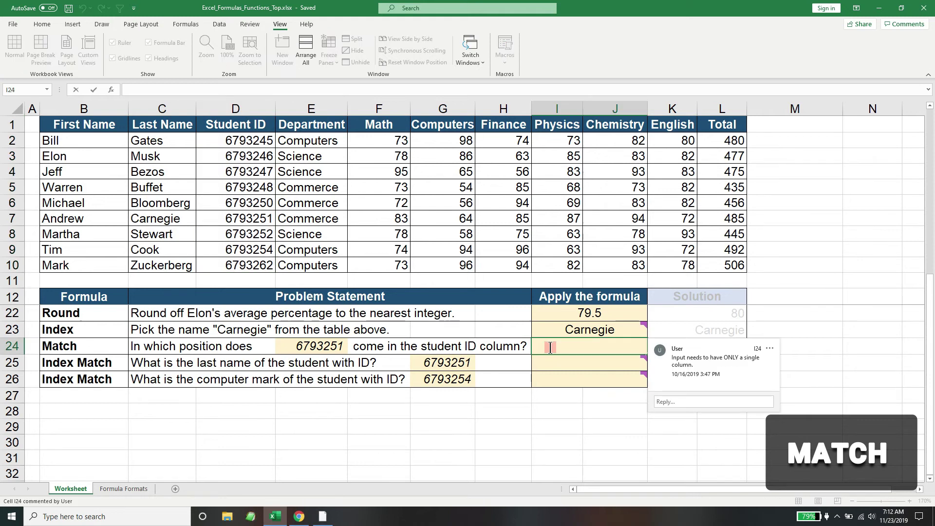
text(=MATCH()
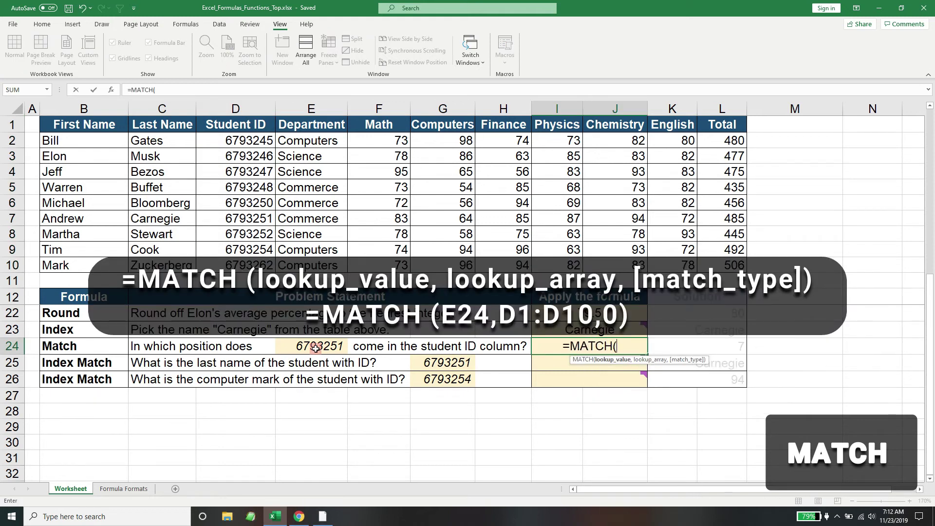
click(316, 349)
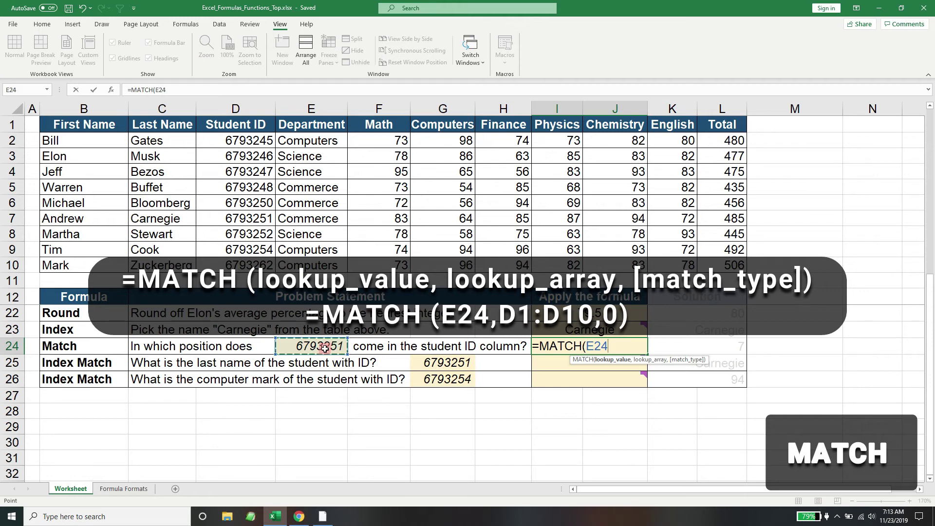
text(,)
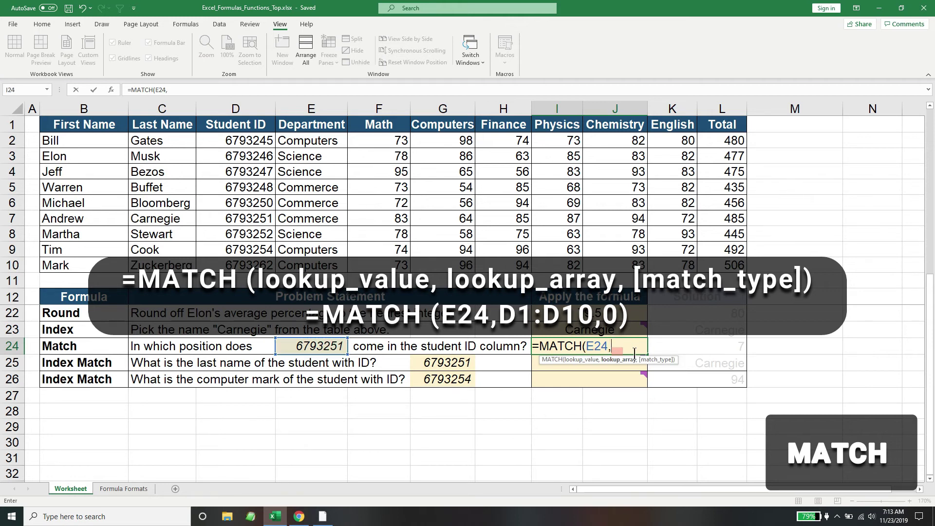
mouse_move(621, 366)
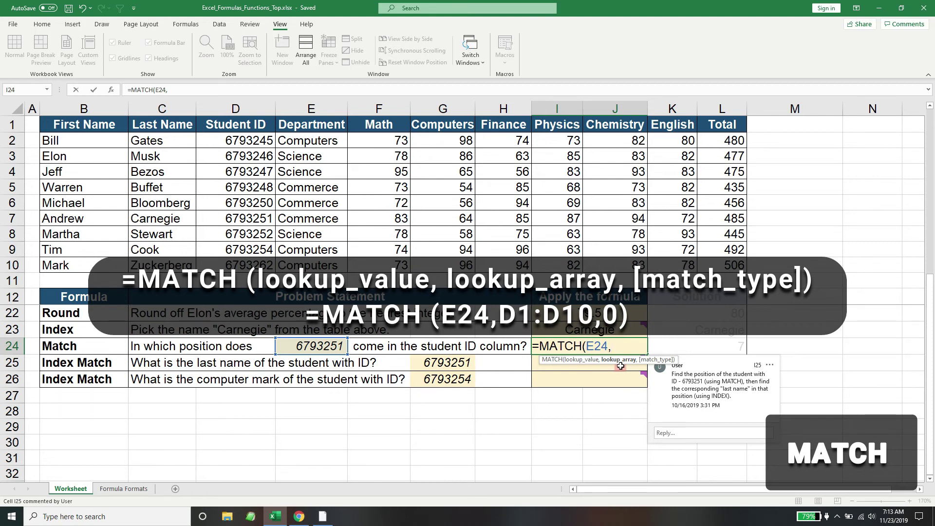
mouse_move(616, 347)
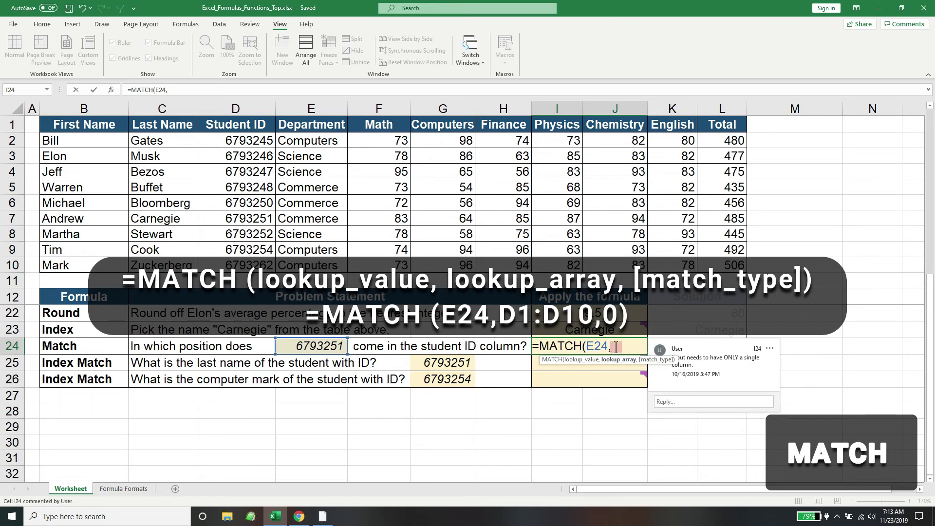
drag(248, 125, 258, 256)
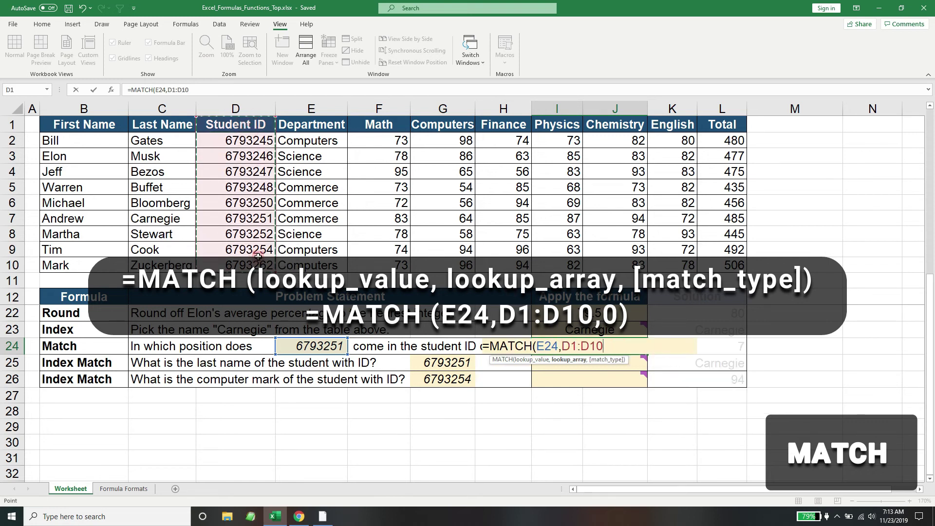
text(,)
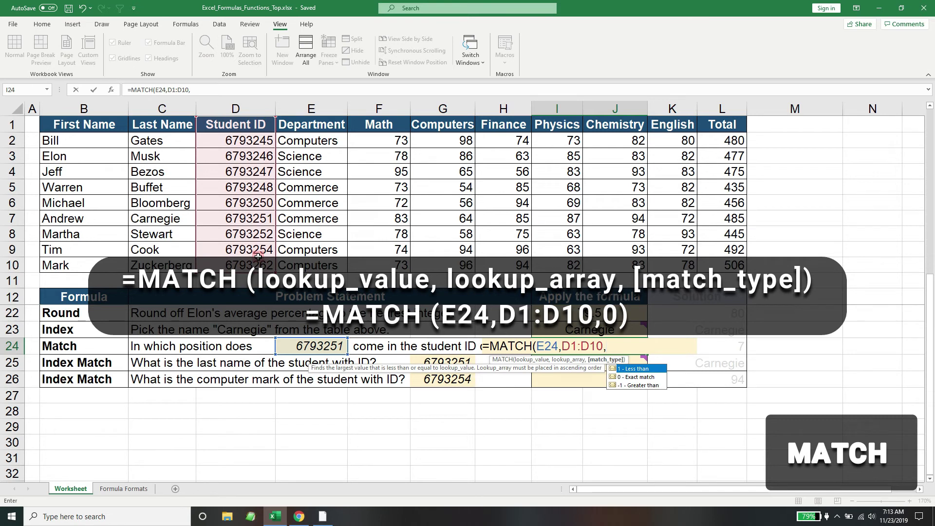
text(0))
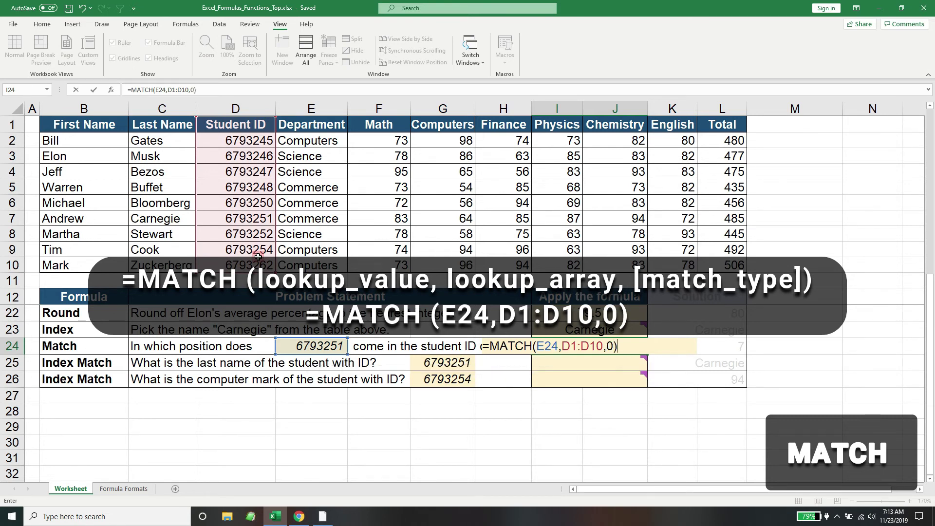
key(Return)
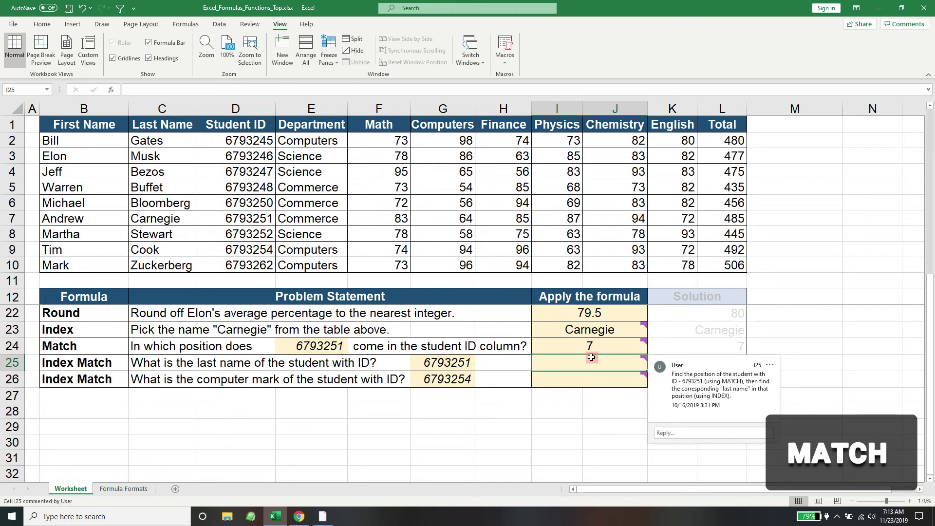
Check the MATCH formula in I24 against the ID value in E24.
click(586, 346)
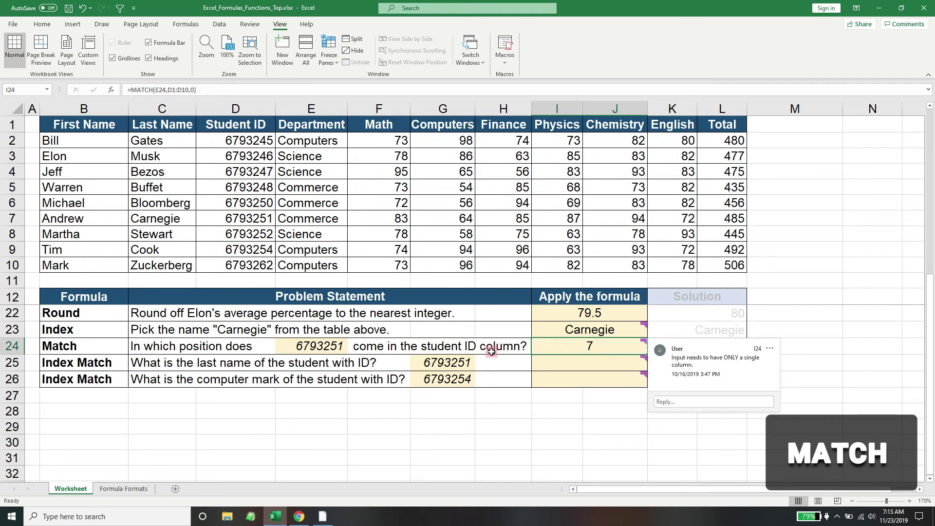
click(311, 347)
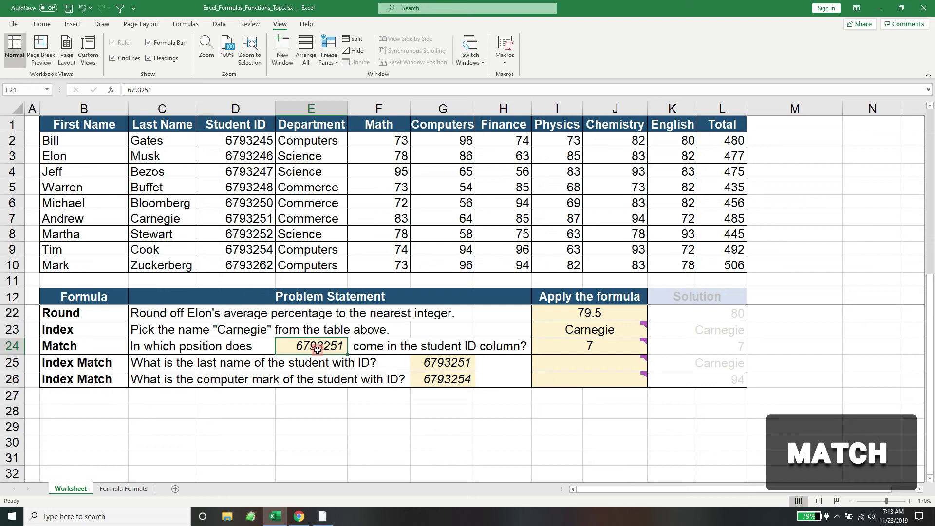
mouse_move(575, 345)
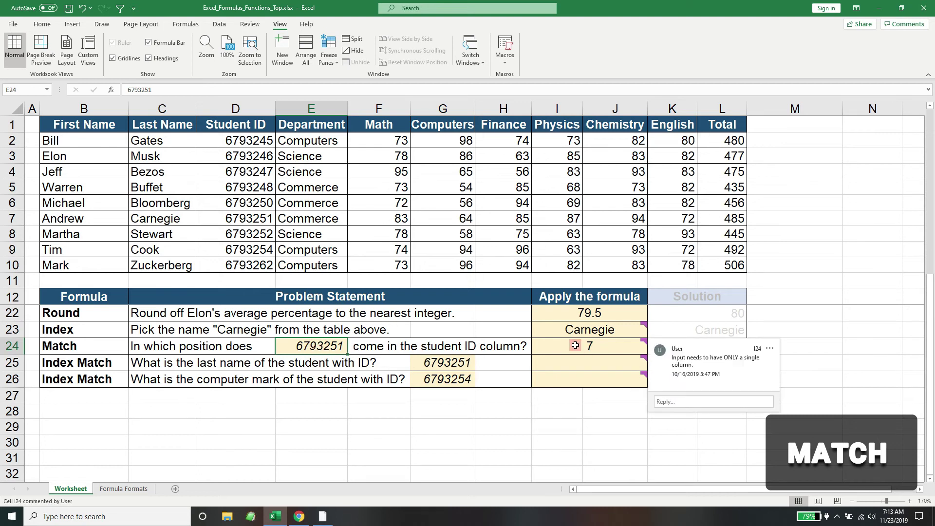
click(12, 218)
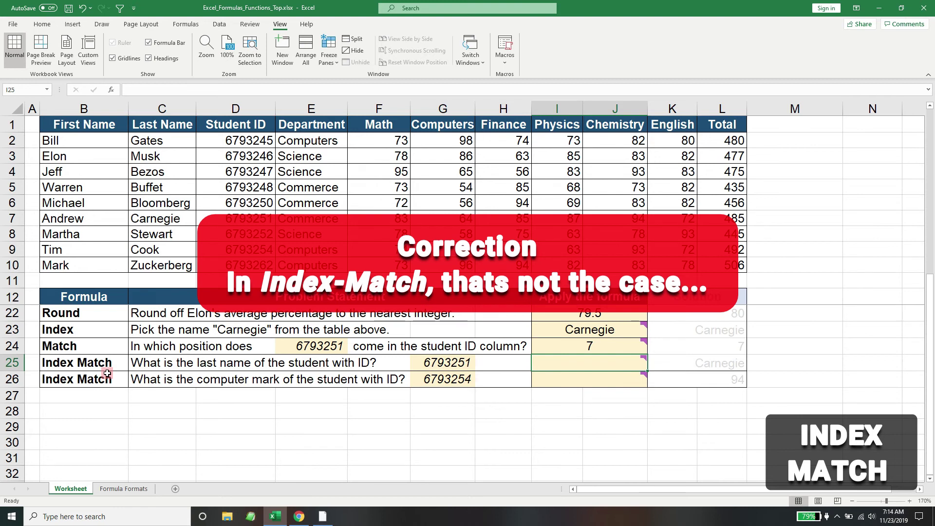
click(260, 202)
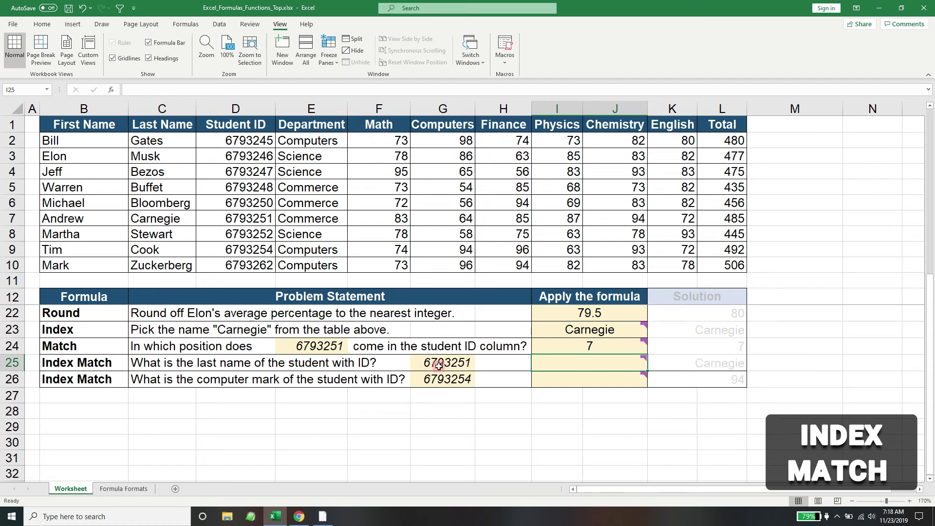
mouse_move(555, 358)
click(563, 442)
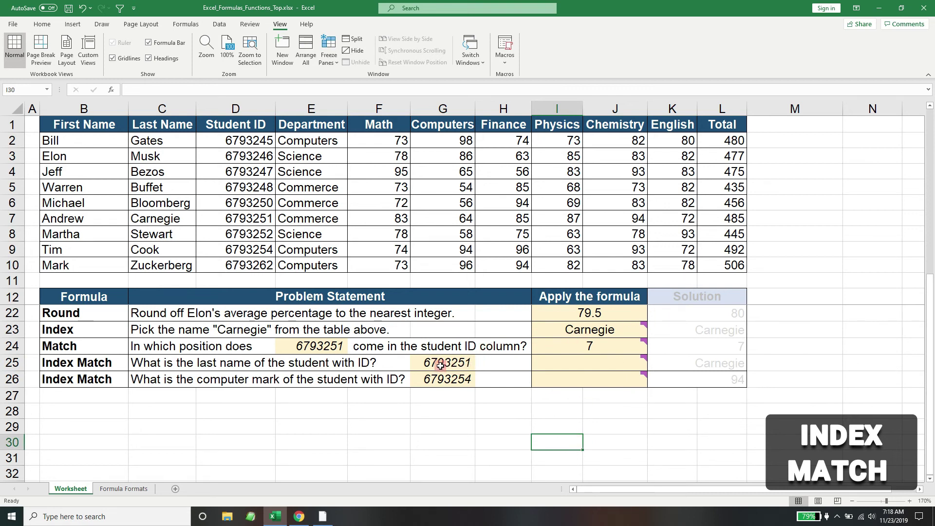
click(253, 220)
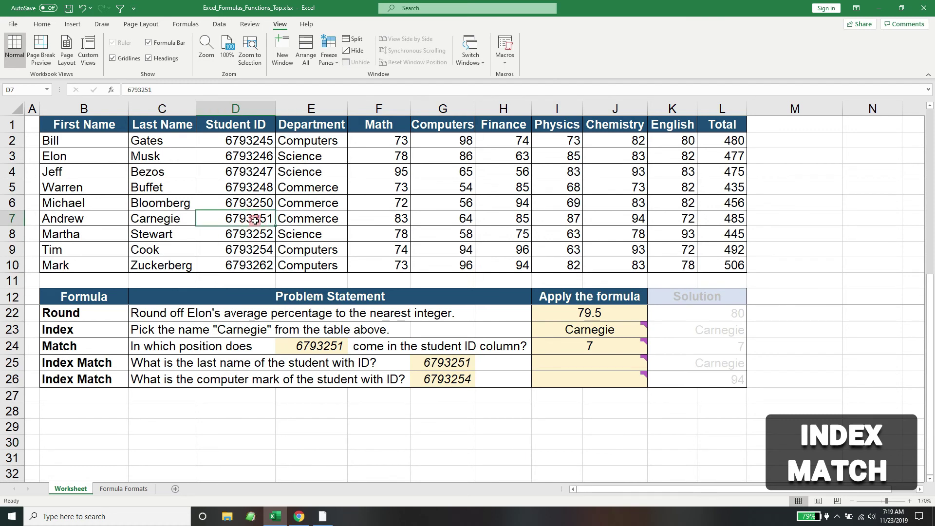
double_click(256, 220)
double_click(225, 218)
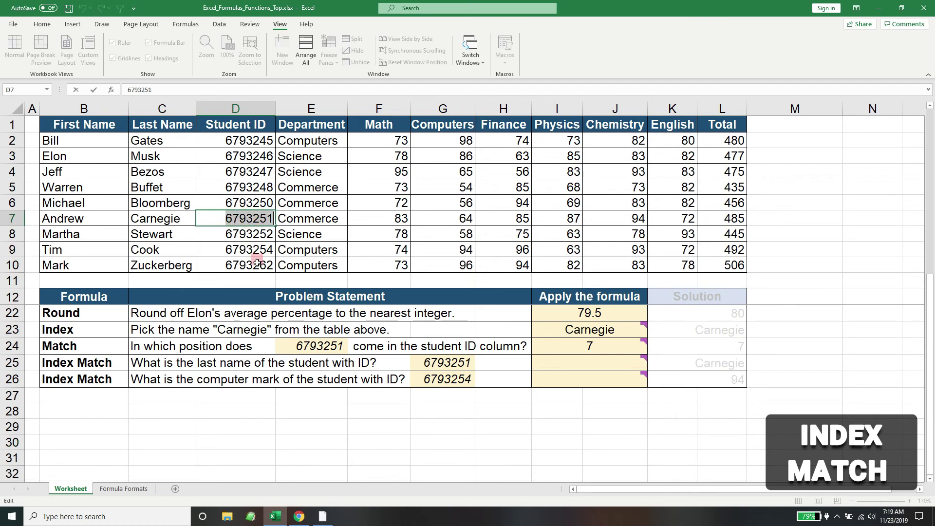
double_click(564, 365)
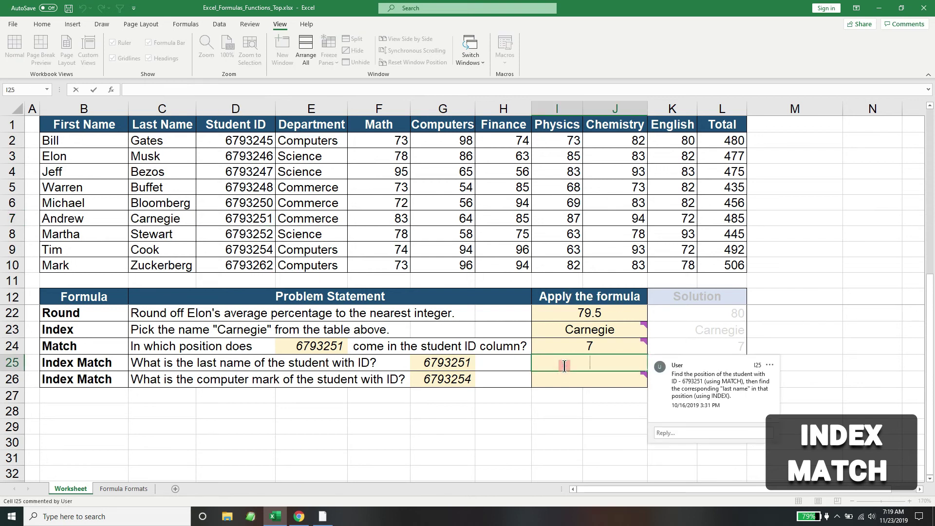
Enter =MATCH(G25,D1:D10) in I25, returning position 7 for ID 6793251.
text(=MATCH()
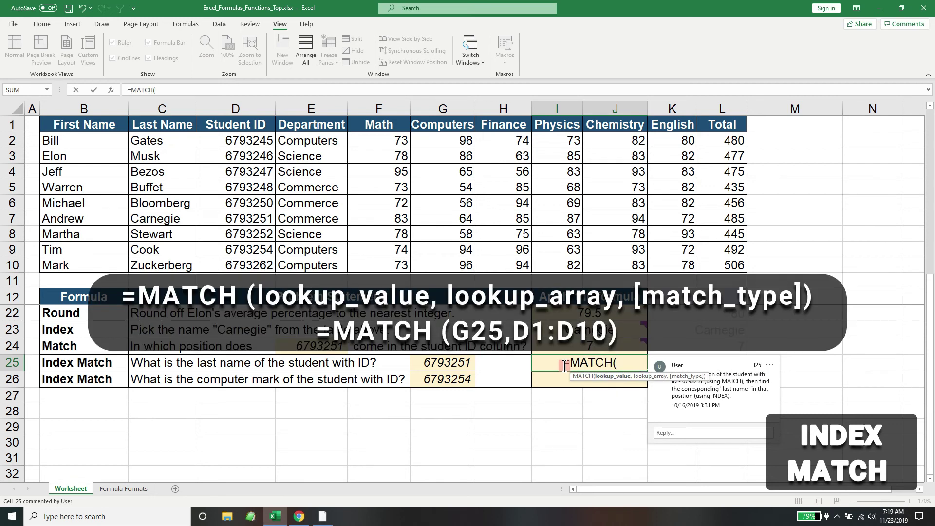
click(438, 363)
text(,)
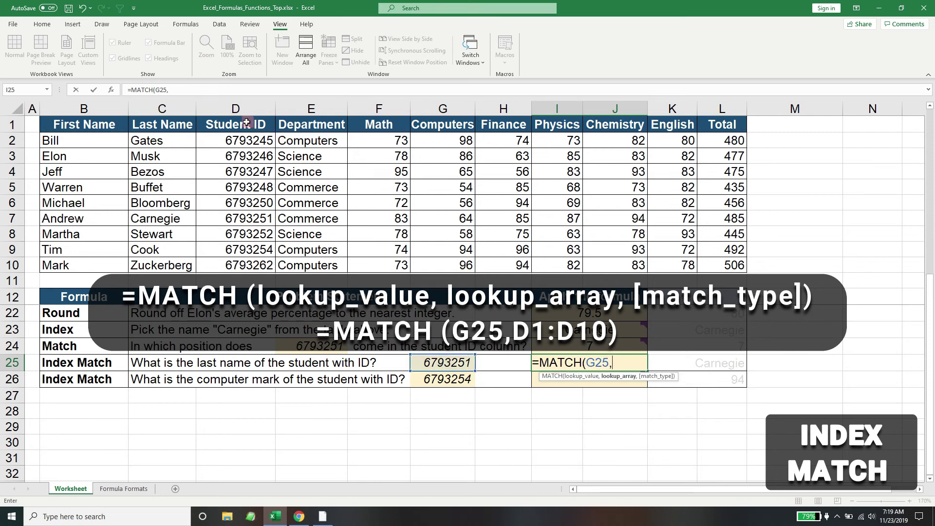
drag(246, 122, 246, 264)
key(Return)
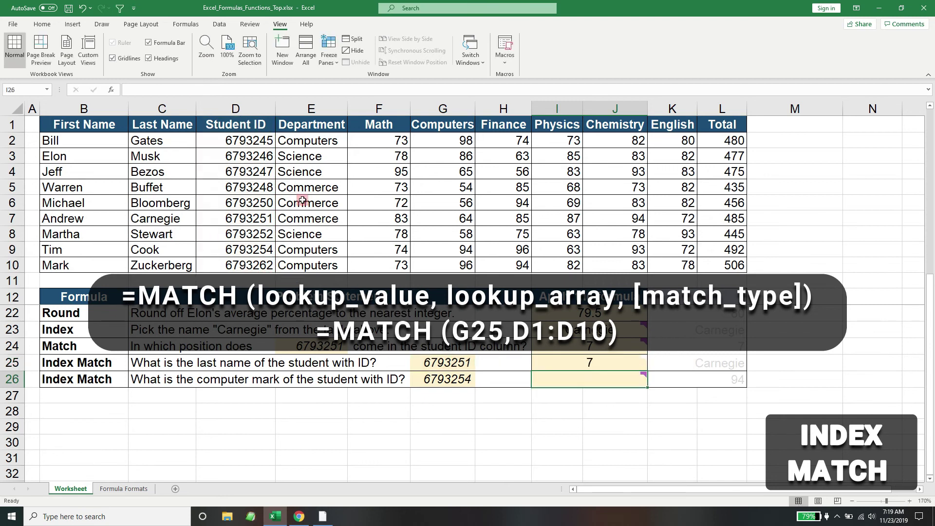
click(591, 362)
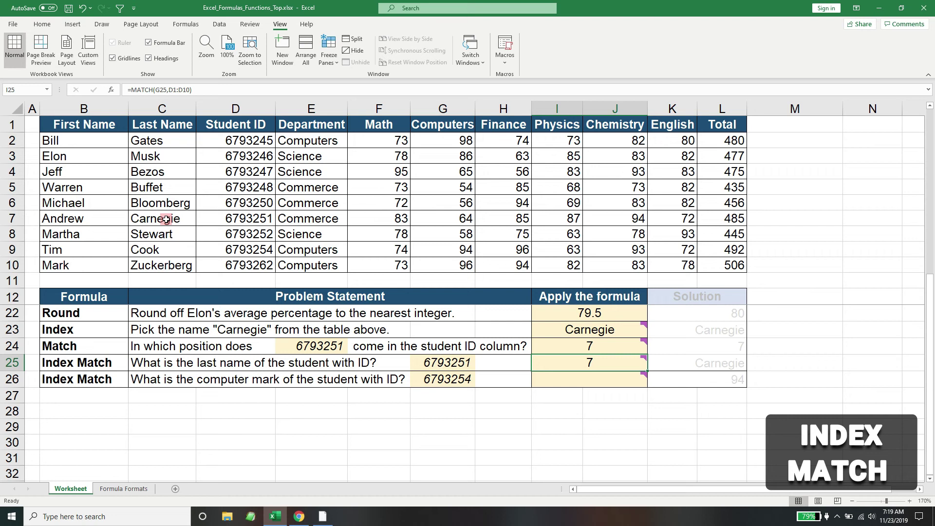
Wrap I25's MATCH in INDEX over C1:C10: =INDEX(C1:C10,MATCH(G25,D1:D10)), returning Carnegie.
double_click(567, 362)
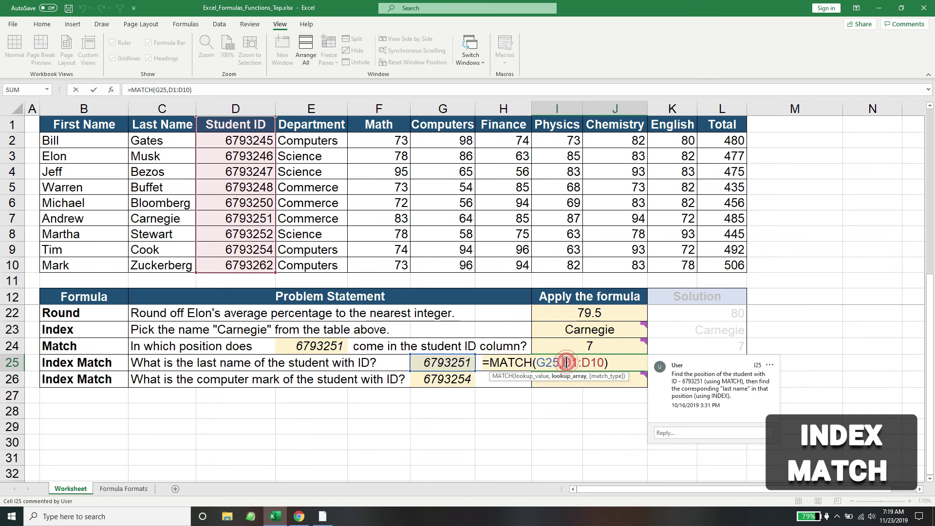
click(491, 363)
click(521, 361)
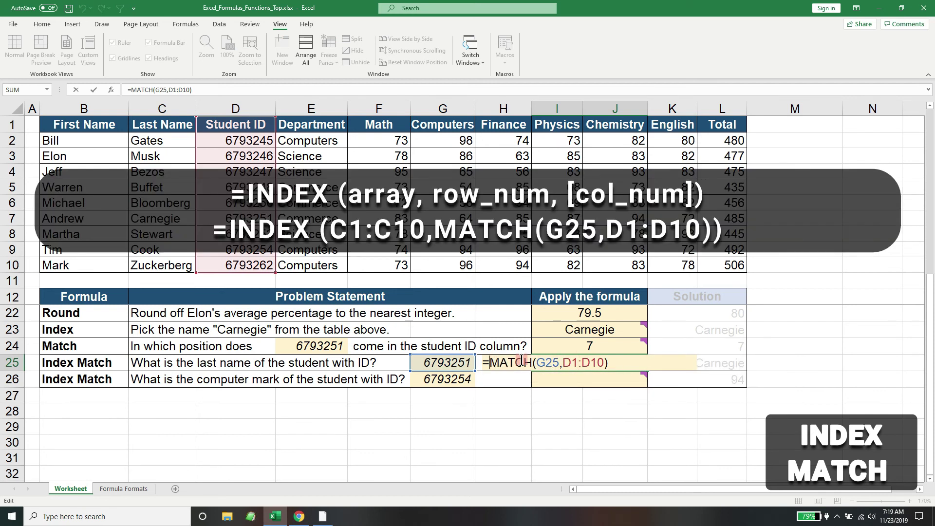
text(INDEX()
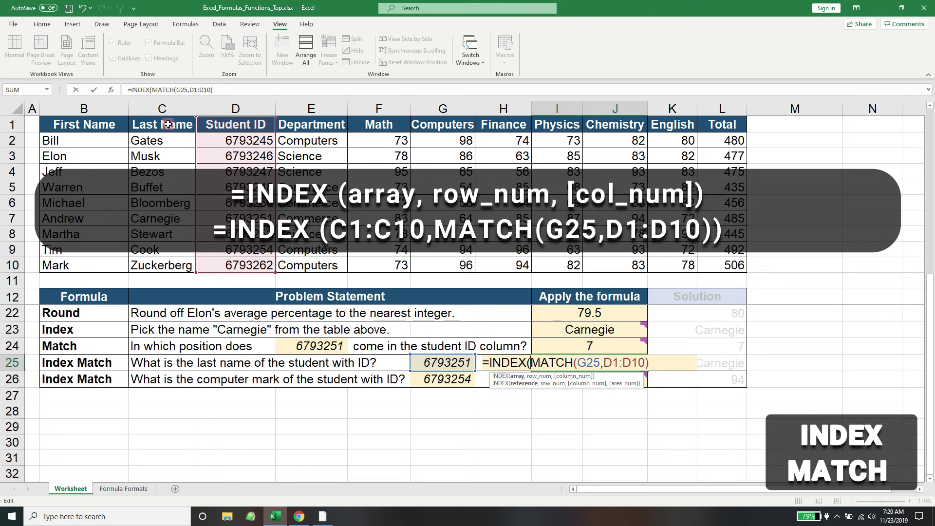
drag(168, 125, 172, 264)
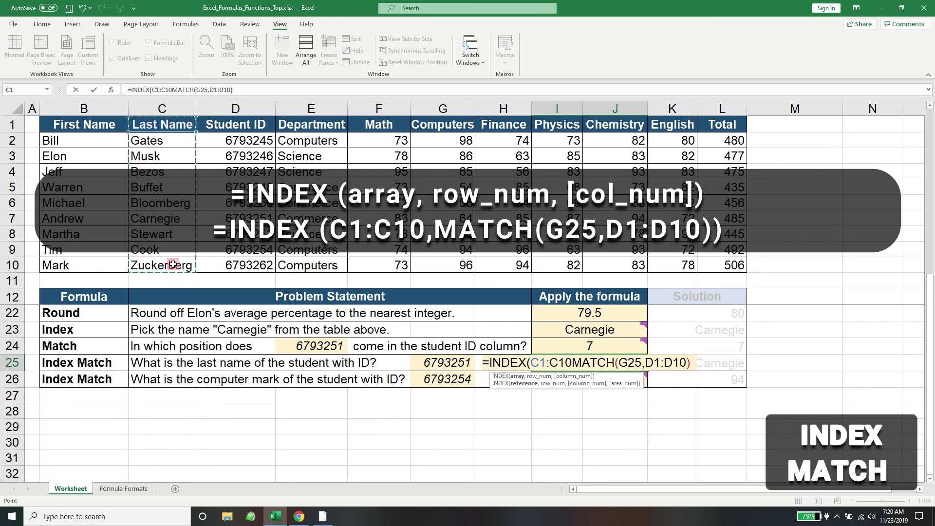
text(,)
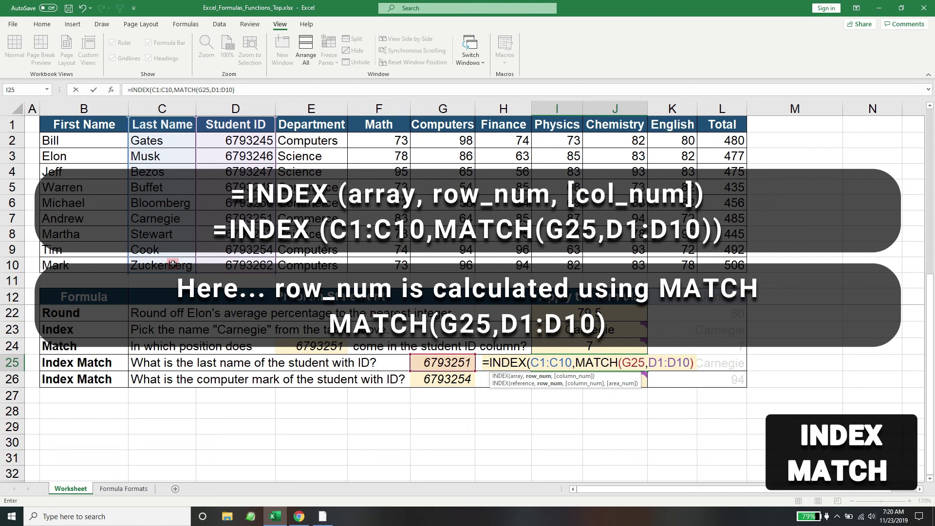
click(697, 364)
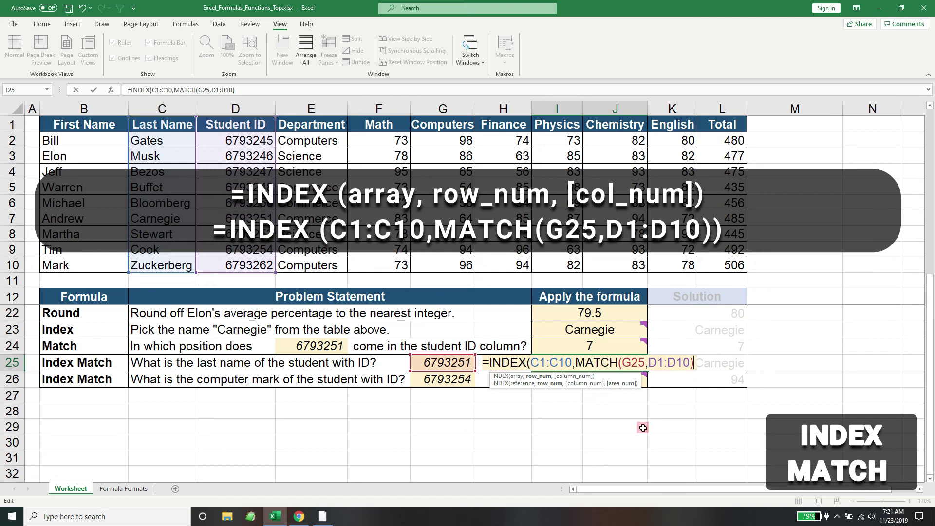
text())
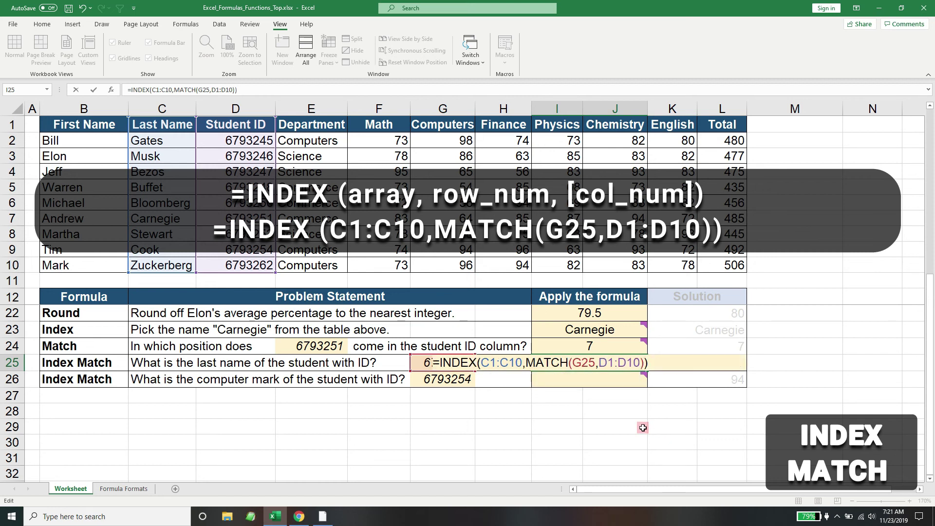
key(Return)
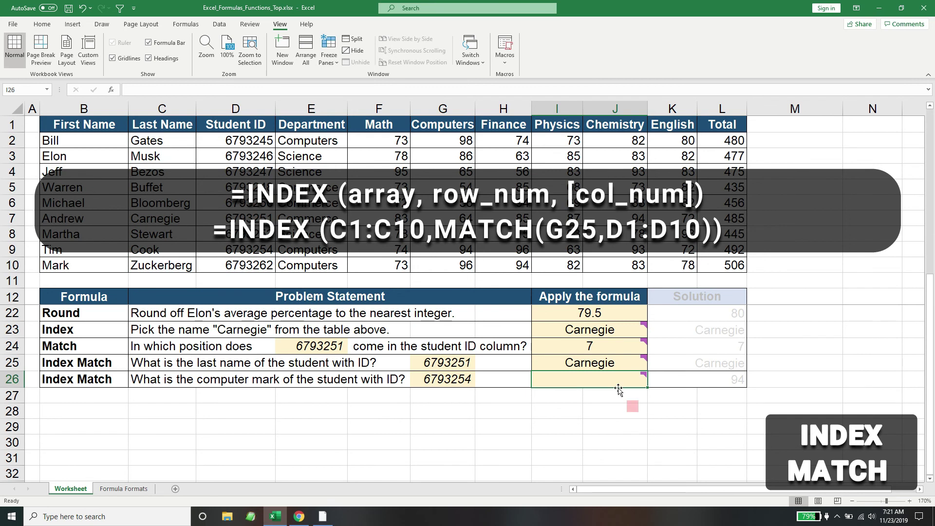
Verify ID 6793254 and Tim Cook's Computers mark 94, then begin =MATCH( in I26.
click(597, 362)
click(569, 379)
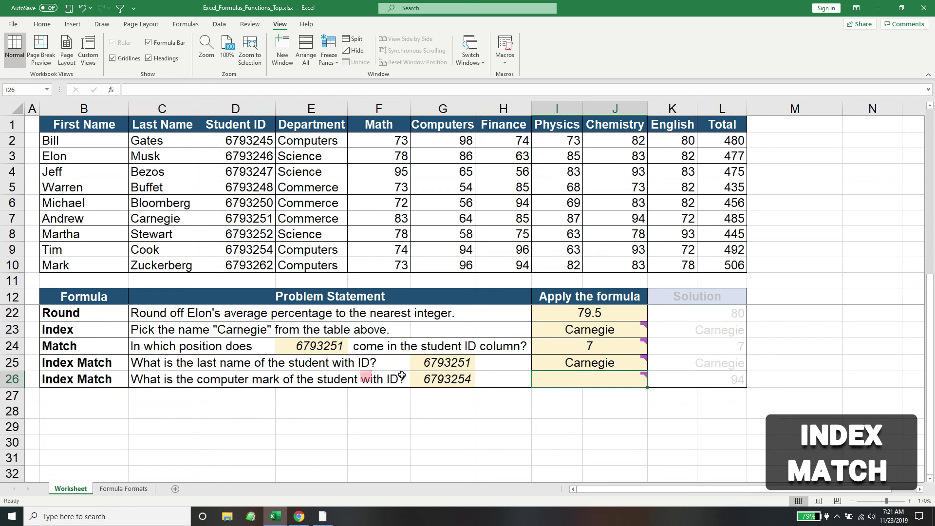
click(434, 379)
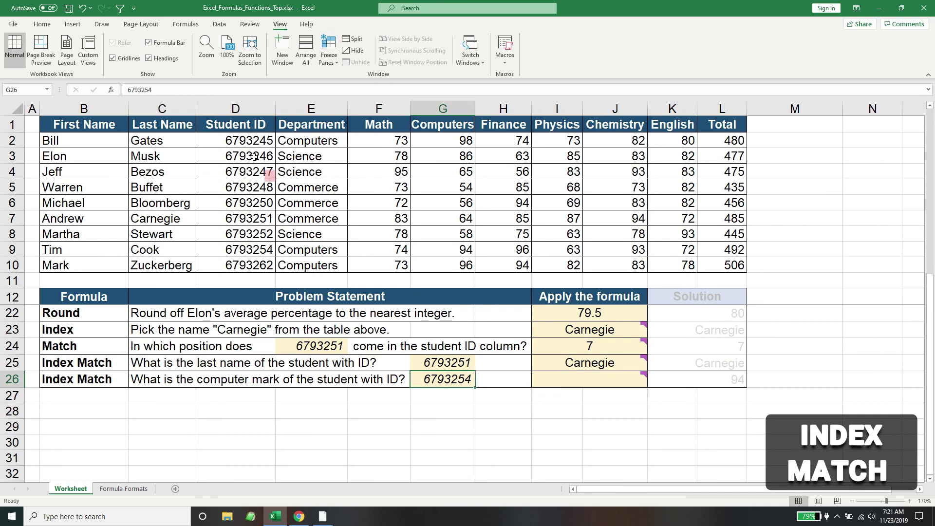
click(257, 249)
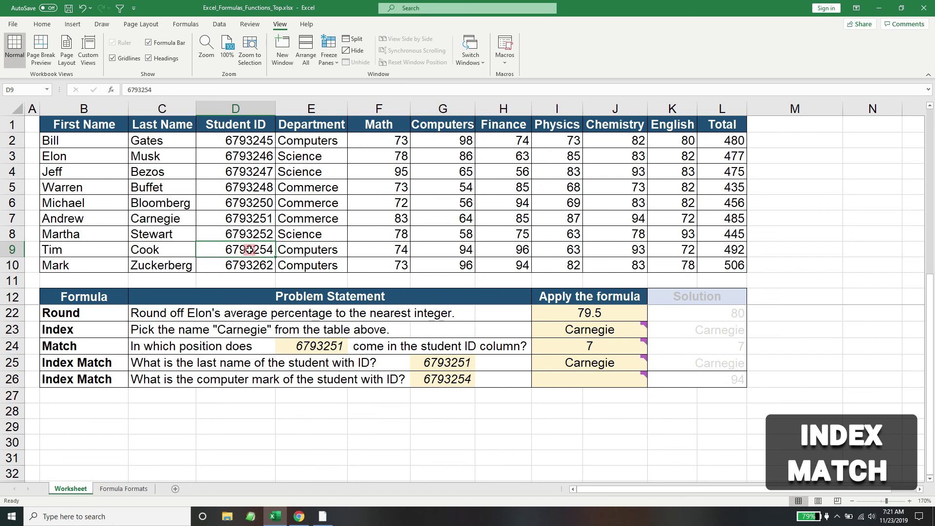
click(452, 250)
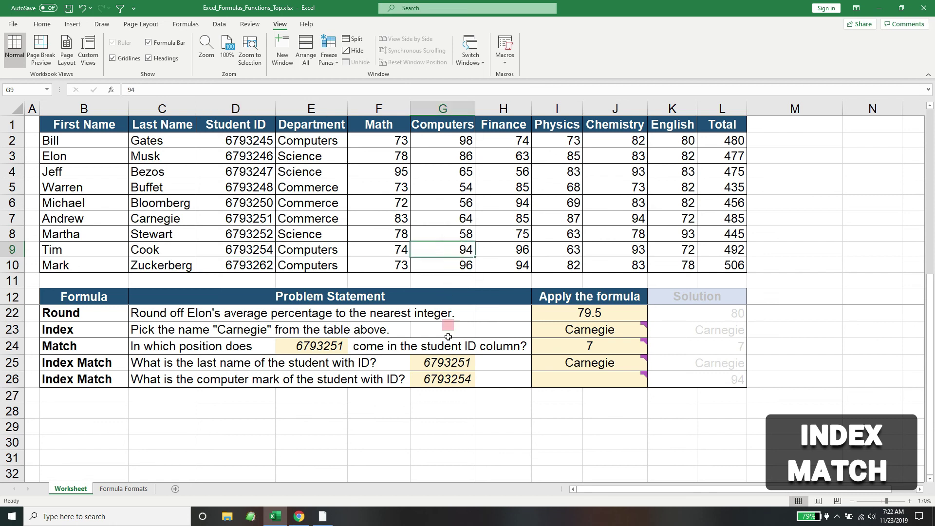
click(247, 230)
click(247, 249)
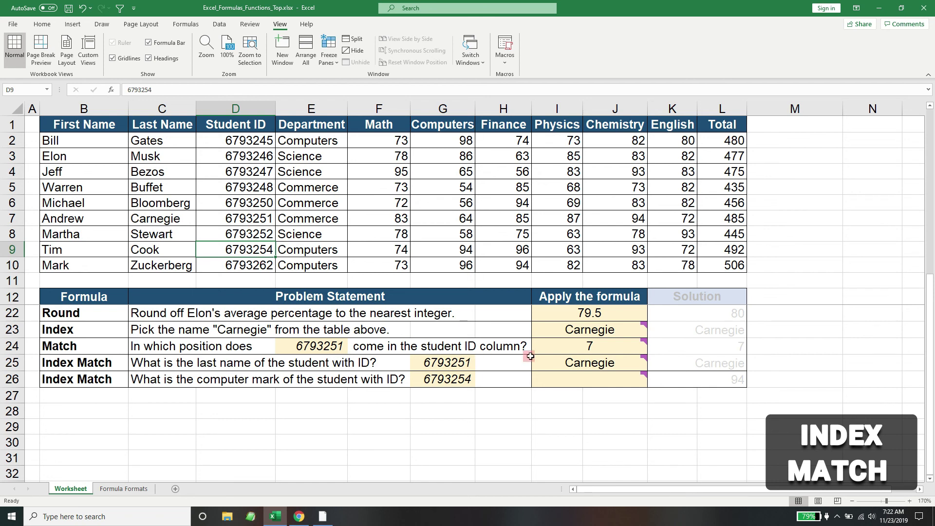
double_click(575, 379)
text(=MATCH()
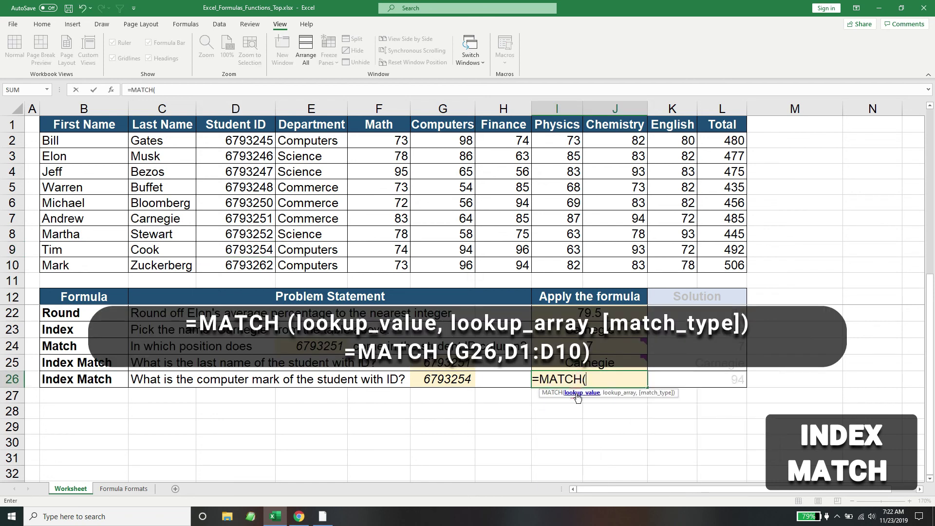
Complete =MATCH(G26,D1:D10) in I26, returning 9, and verify Tim Cook's record in row 9.
click(449, 380)
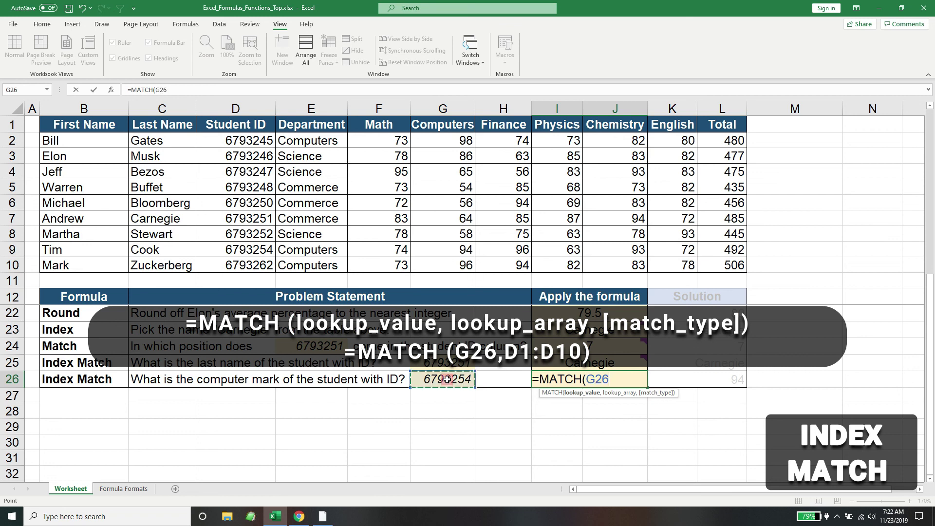
text(,)
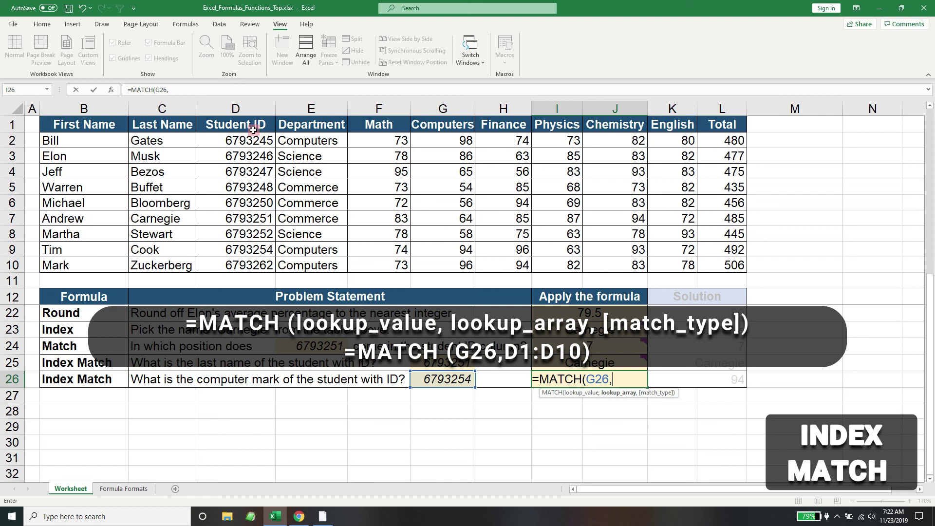
drag(251, 125, 245, 263)
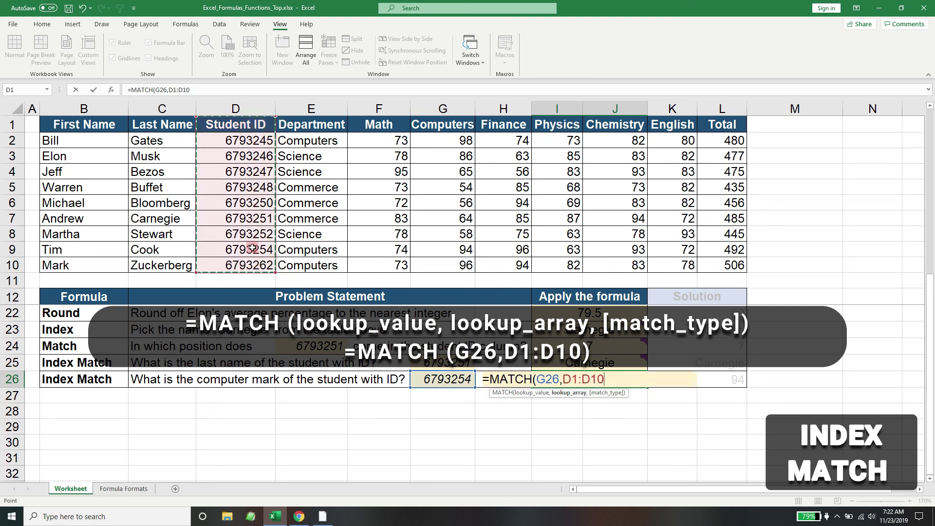
text())
key(ctrl+Return)
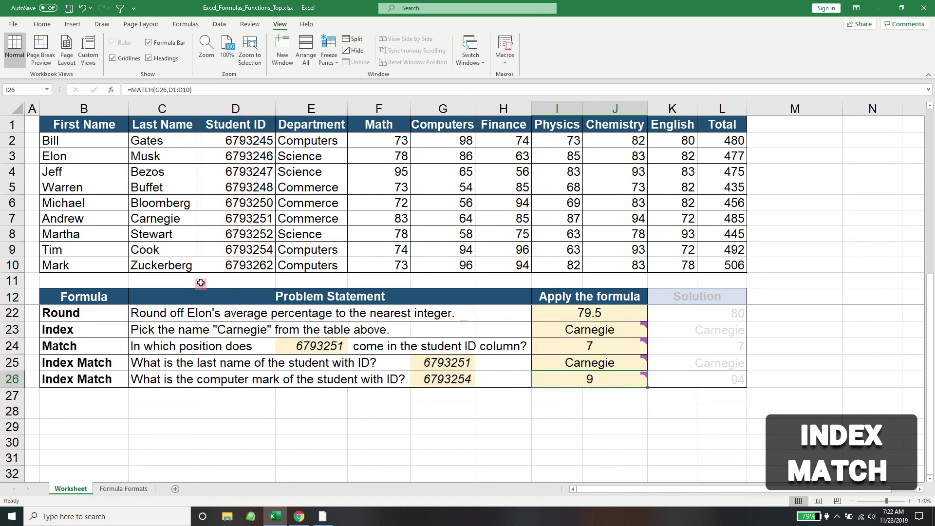
click(14, 249)
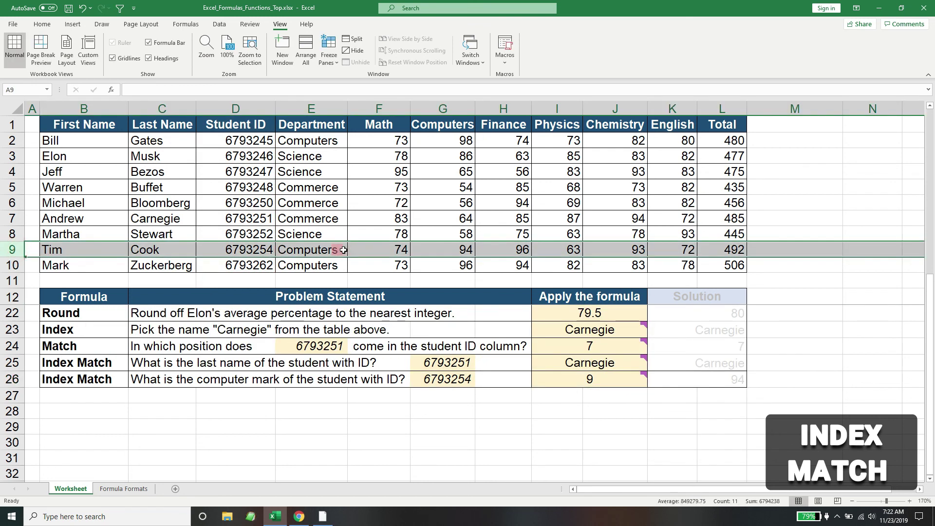
click(249, 248)
Wrap I26's MATCH in INDEX over G1:G10, giving =INDEX(G1:G10,MATCH(G26,D1:D10)) = 94.
mouse_move(597, 367)
double_click(568, 384)
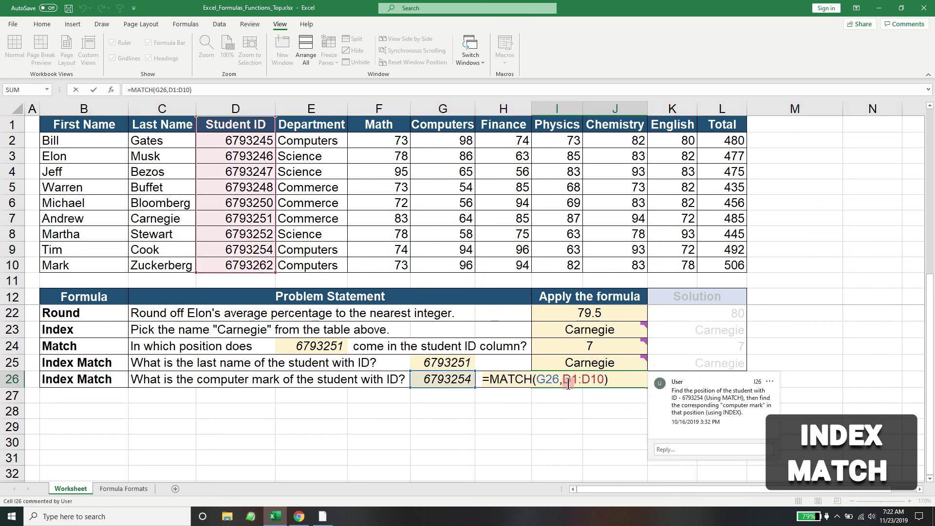
text(INDEX)
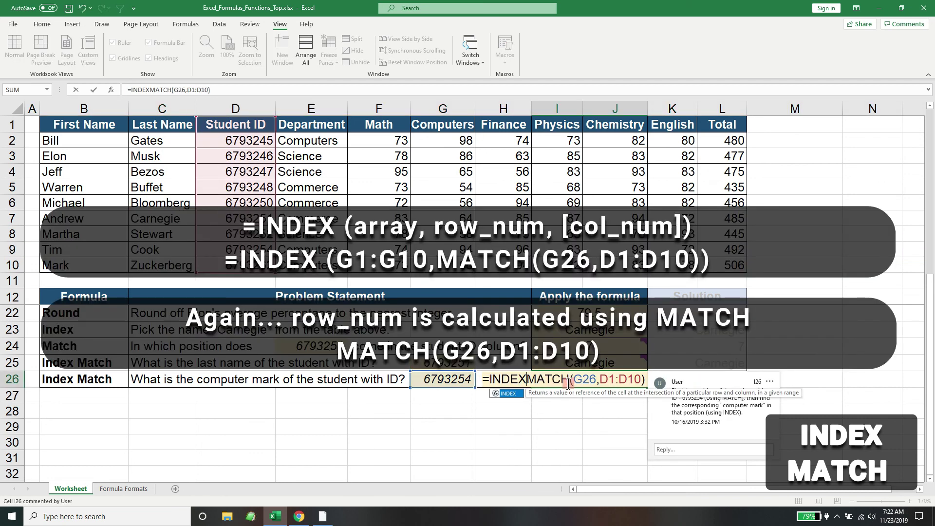
text(()
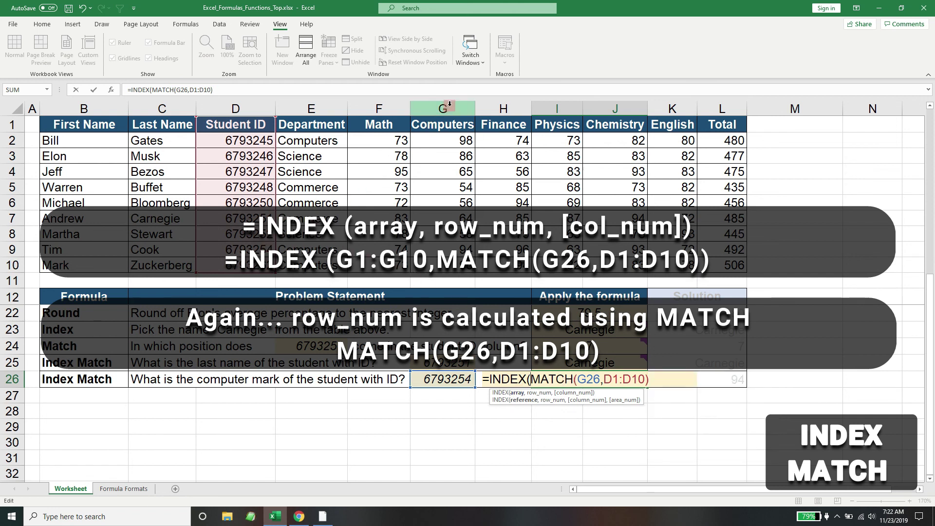
drag(442, 121, 443, 265)
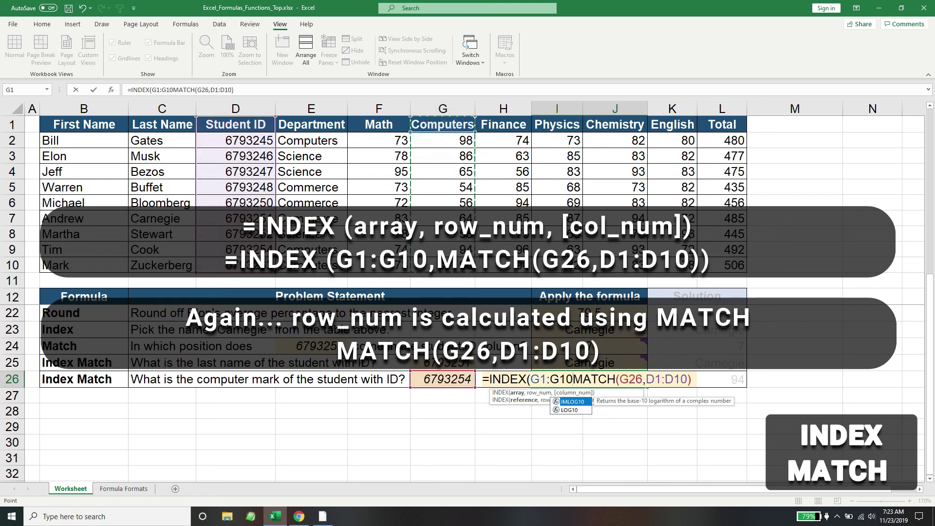
text(,)
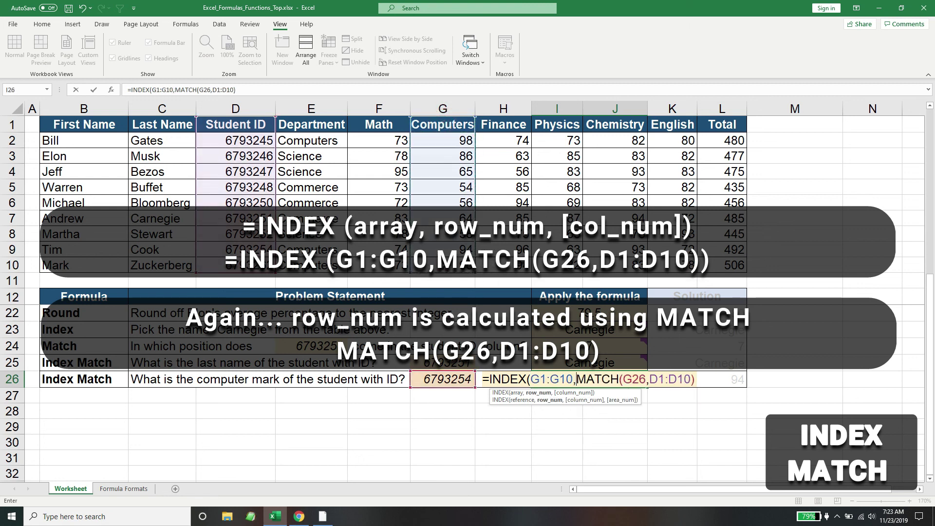
click(697, 382)
text())
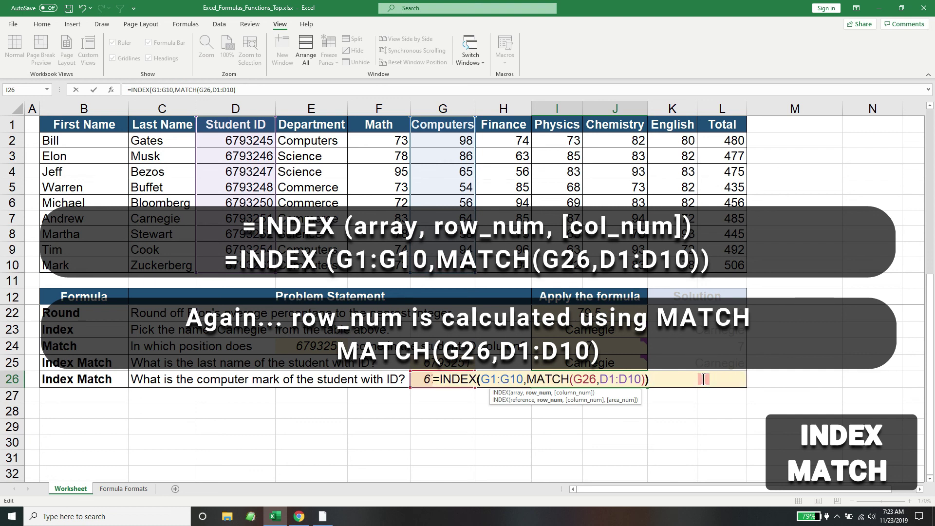
key(Return)
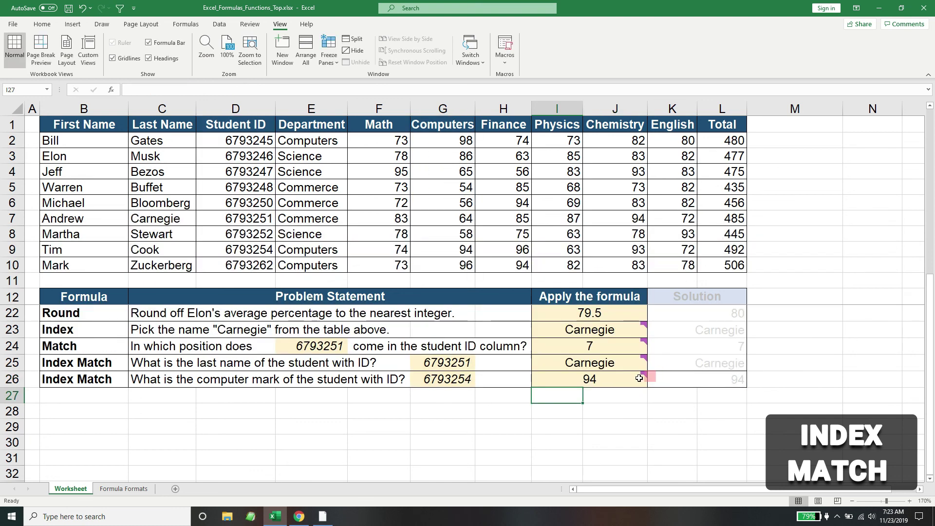
click(616, 380)
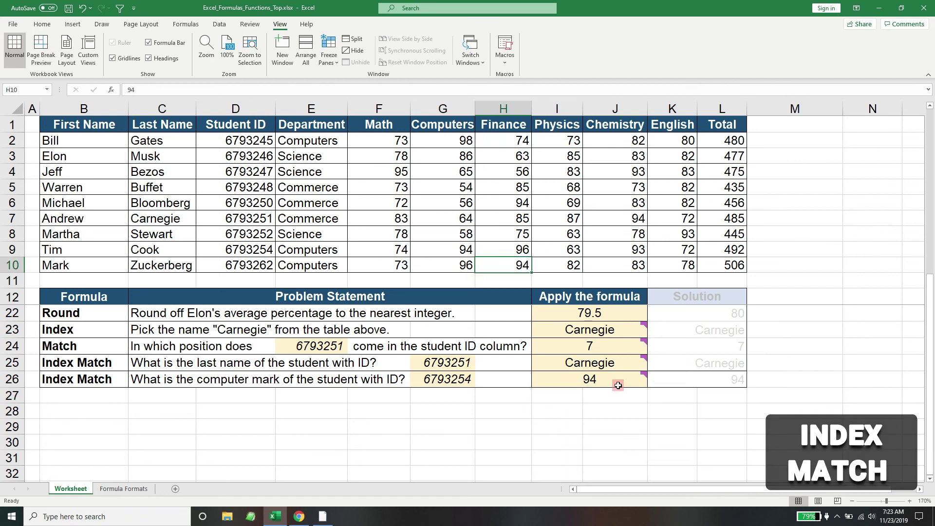